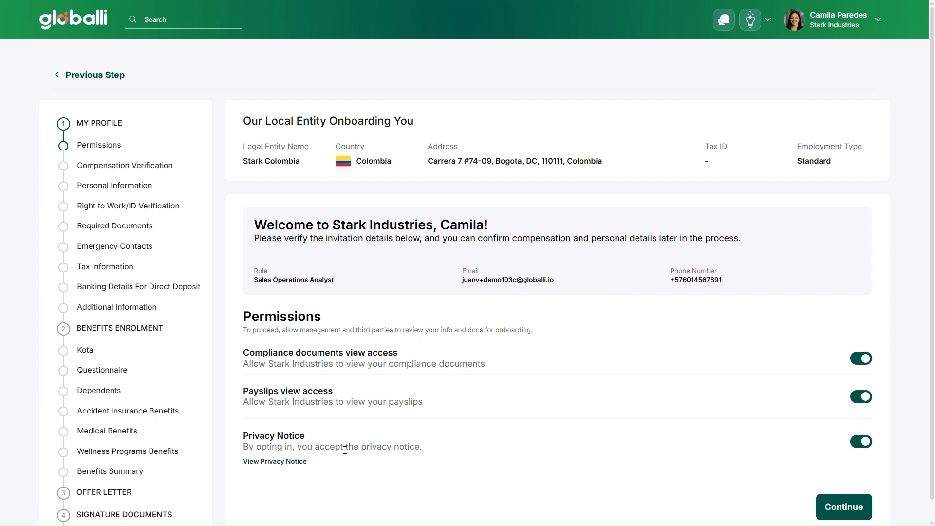
Continue past the Permissions step with all three access toggles left enabled.
{"action": "scroll", "coordinate": [521, 449], "scroll_direction": "down", "scroll_amount": 1}
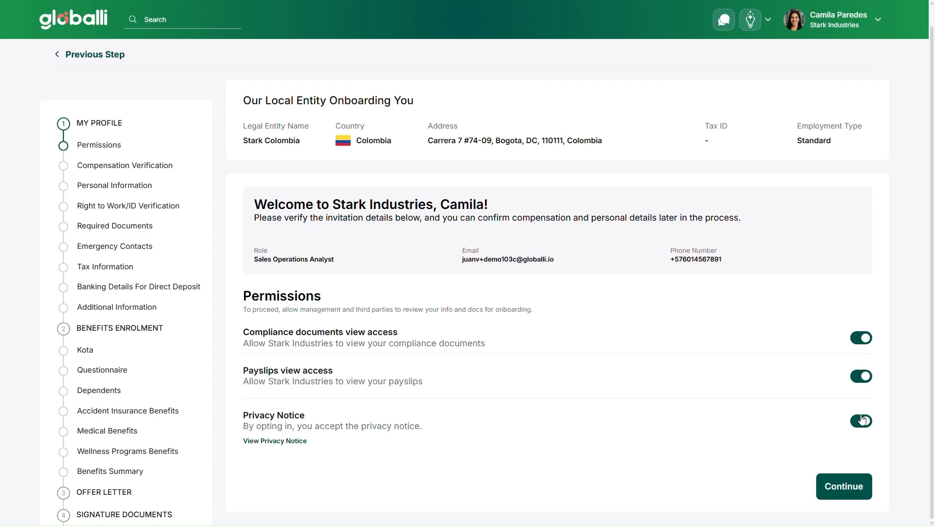
{"action": "left_click", "coordinate": [835, 495]}
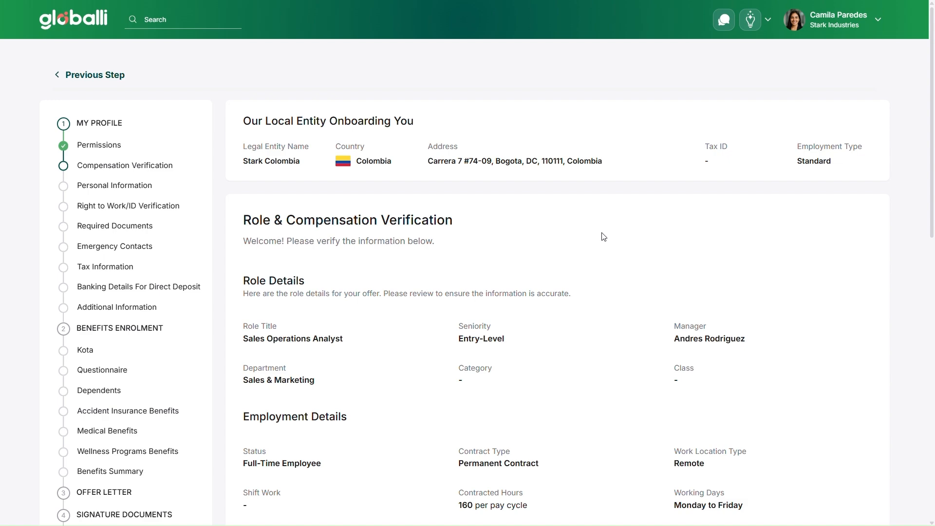
Review the role, employment, equity and compensation details of the offer.
{"action": "scroll", "coordinate": [604, 237], "scroll_direction": "down", "scroll_amount": 2}
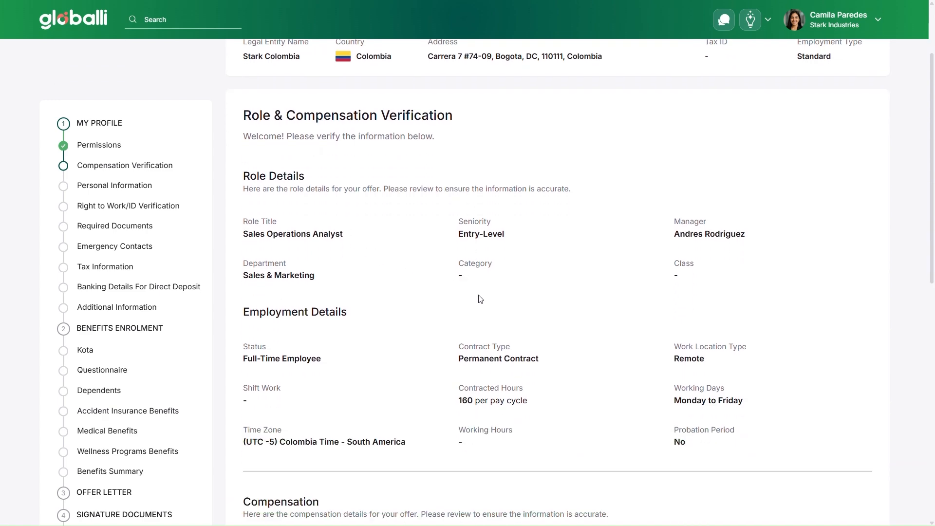
{"action": "scroll", "coordinate": [480, 299], "scroll_direction": "down", "scroll_amount": 7}
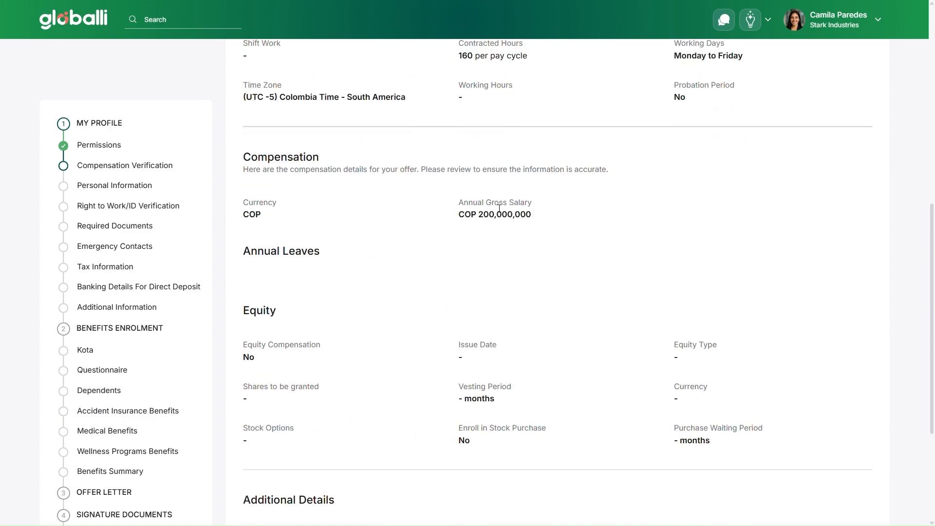
{"action": "scroll", "coordinate": [484, 306], "scroll_direction": "down", "scroll_amount": 3}
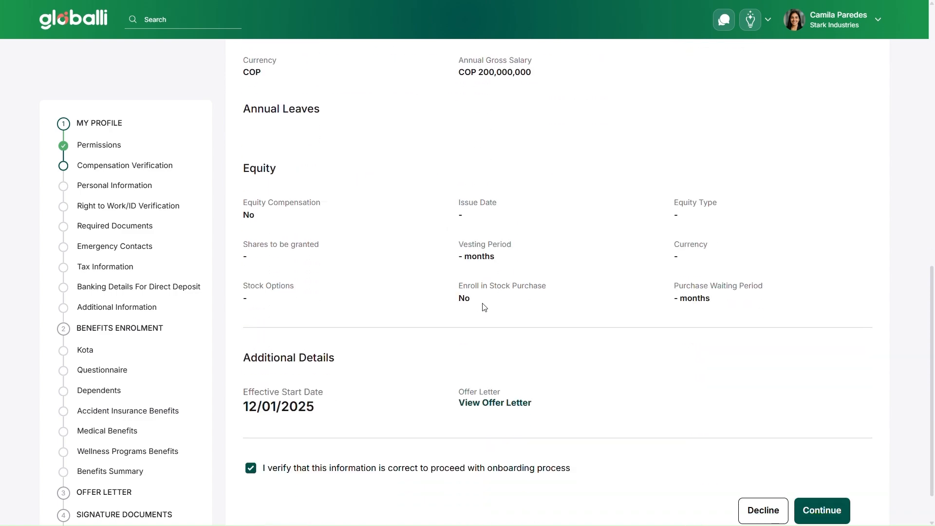
{"action": "scroll", "coordinate": [484, 307], "scroll_direction": "down", "scroll_amount": 1}
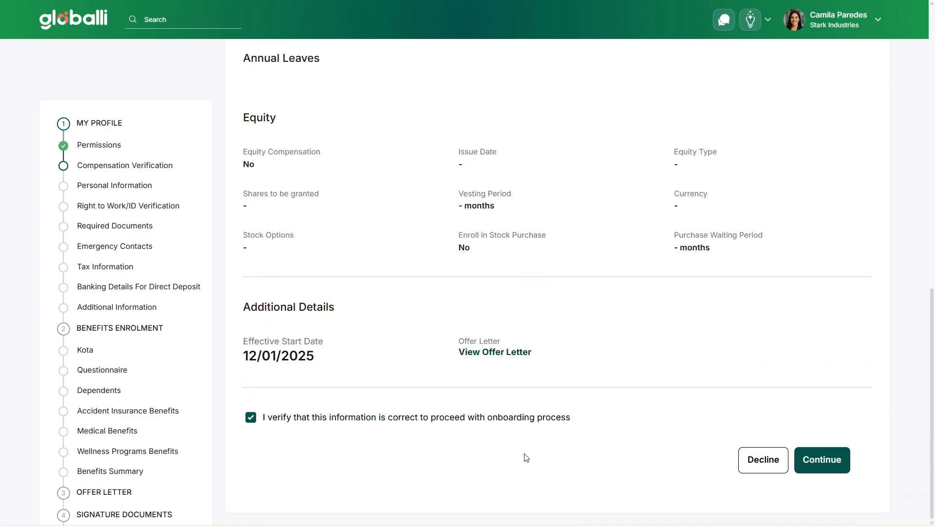
{"action": "left_click", "coordinate": [749, 462]}
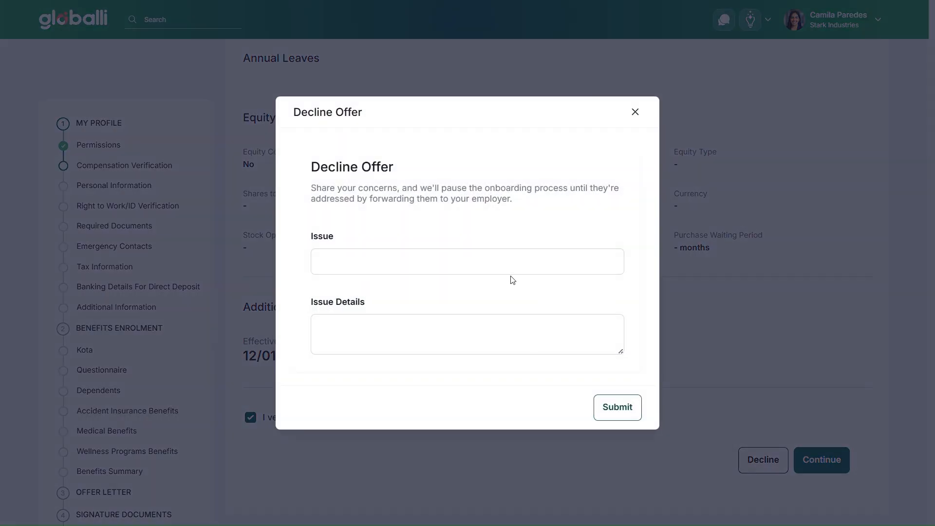
{"action": "left_click", "coordinate": [483, 264]}
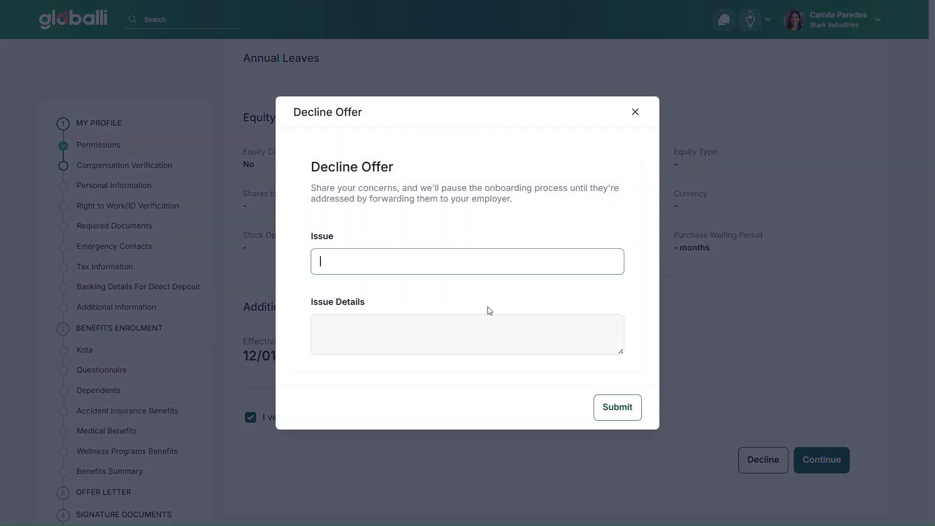
{"action": "left_click", "coordinate": [494, 321]}
{"action": "left_click", "coordinate": [560, 288]}
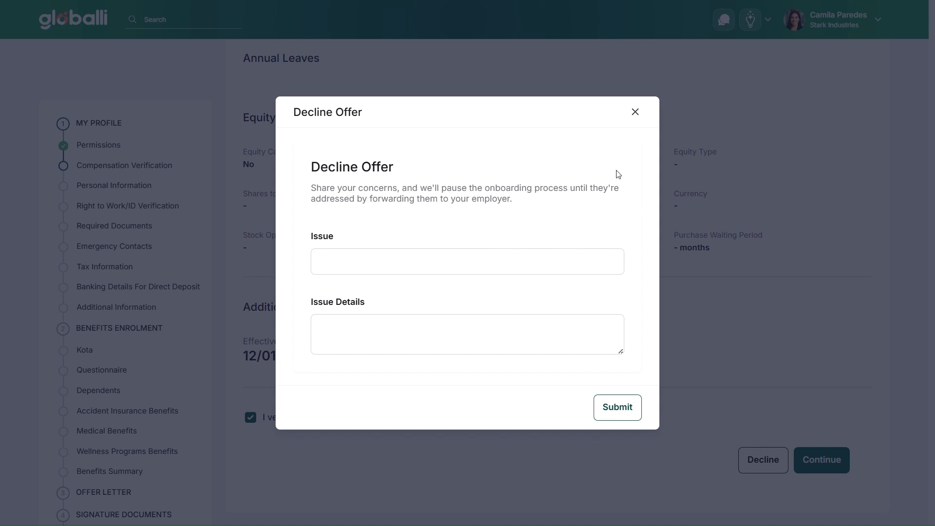
{"action": "left_click", "coordinate": [636, 115]}
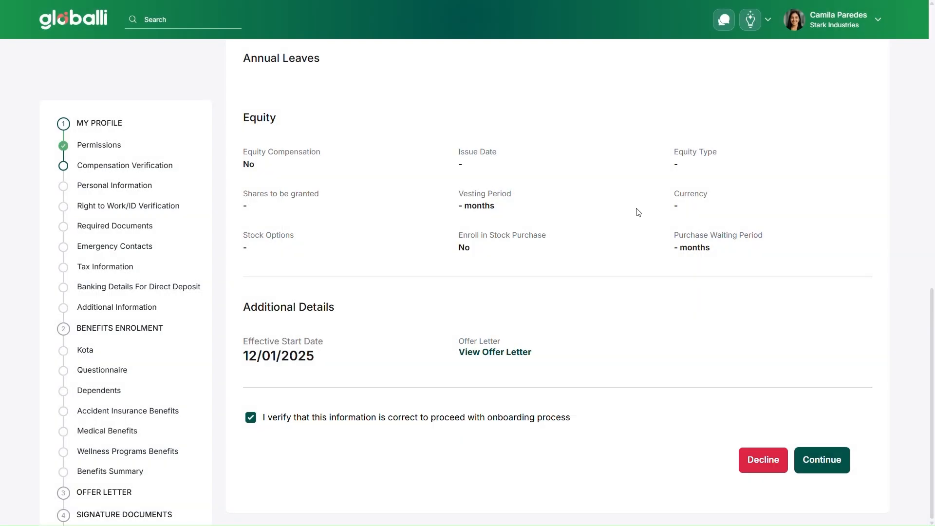
Confirm the compensation verification and review the prefilled personal information and home address.
{"action": "left_click", "coordinate": [816, 460]}
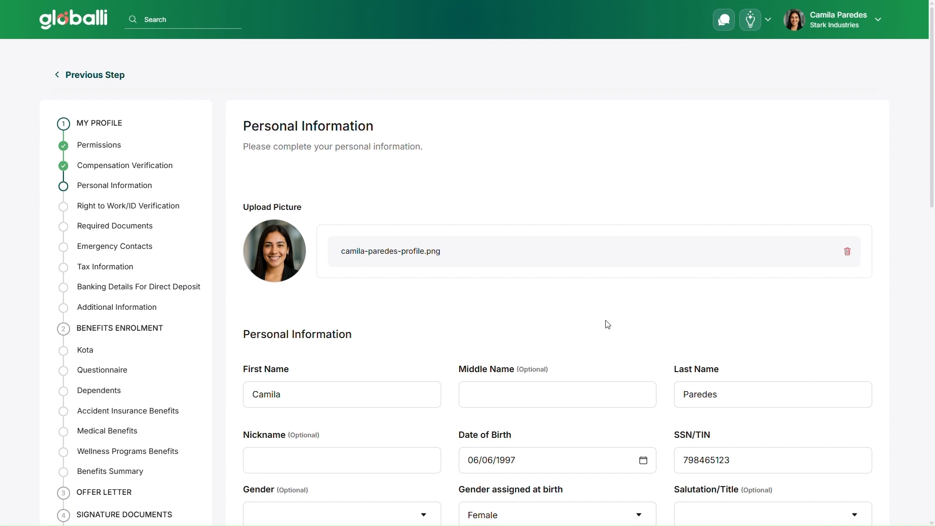
{"action": "scroll", "coordinate": [471, 320], "scroll_direction": "down", "scroll_amount": 3}
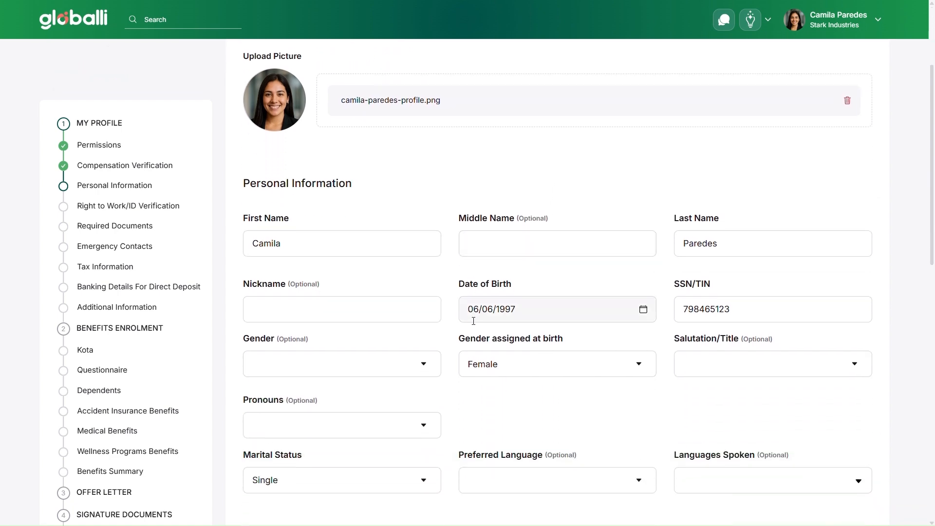
{"action": "scroll", "coordinate": [550, 275], "scroll_direction": "down", "scroll_amount": 1}
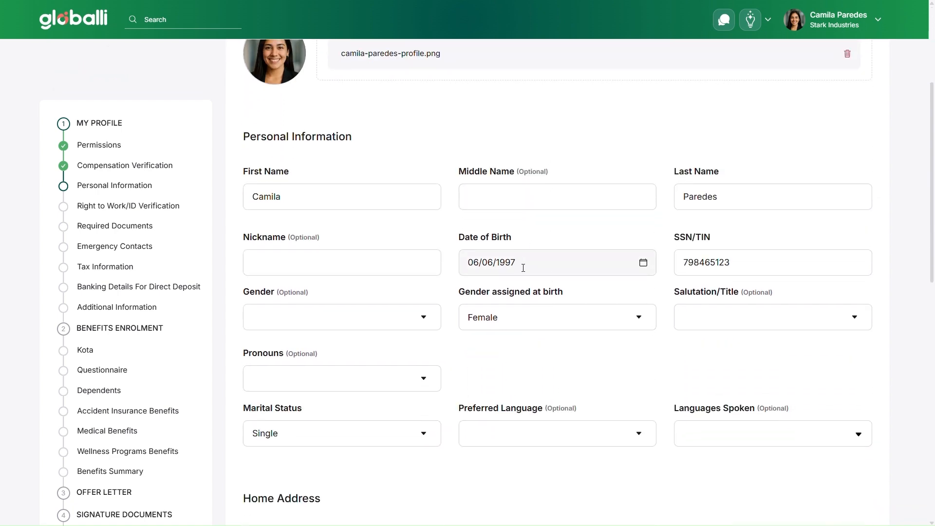
{"action": "scroll", "coordinate": [527, 309], "scroll_direction": "down", "scroll_amount": 3}
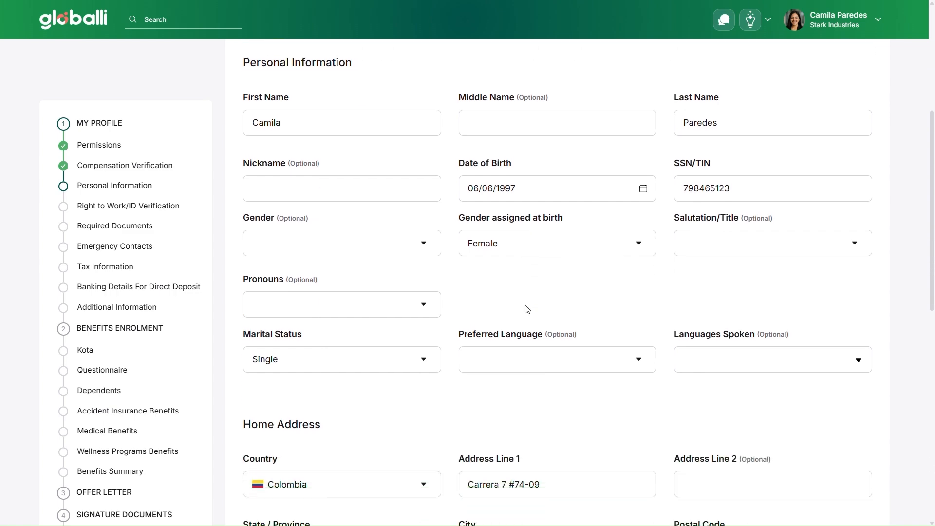
{"action": "scroll", "coordinate": [527, 309], "scroll_direction": "down", "scroll_amount": 5}
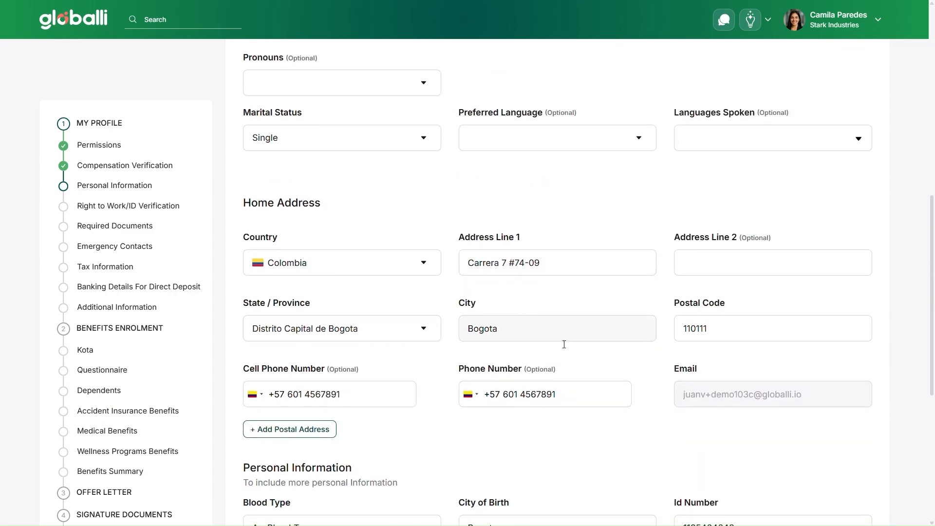
{"action": "scroll", "coordinate": [564, 344], "scroll_direction": "down", "scroll_amount": 3}
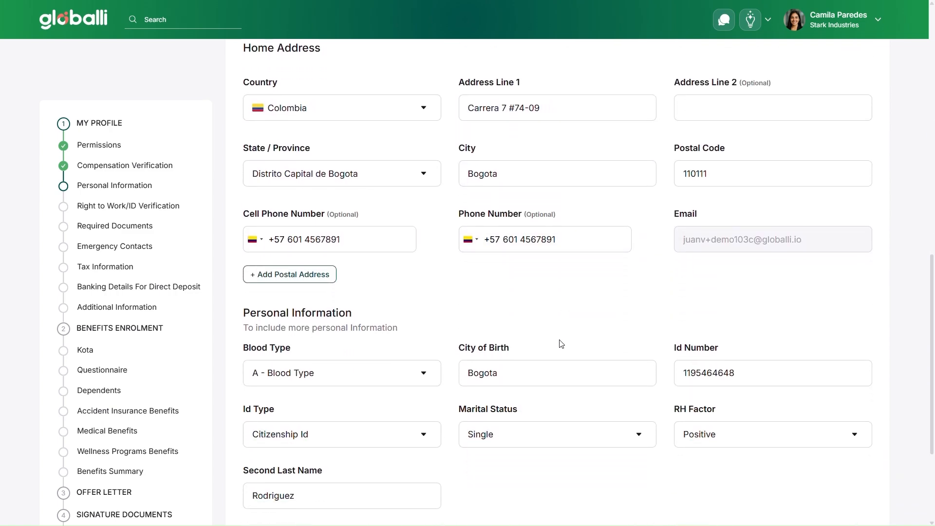
{"action": "scroll", "coordinate": [564, 344], "scroll_direction": "down", "scroll_amount": 1}
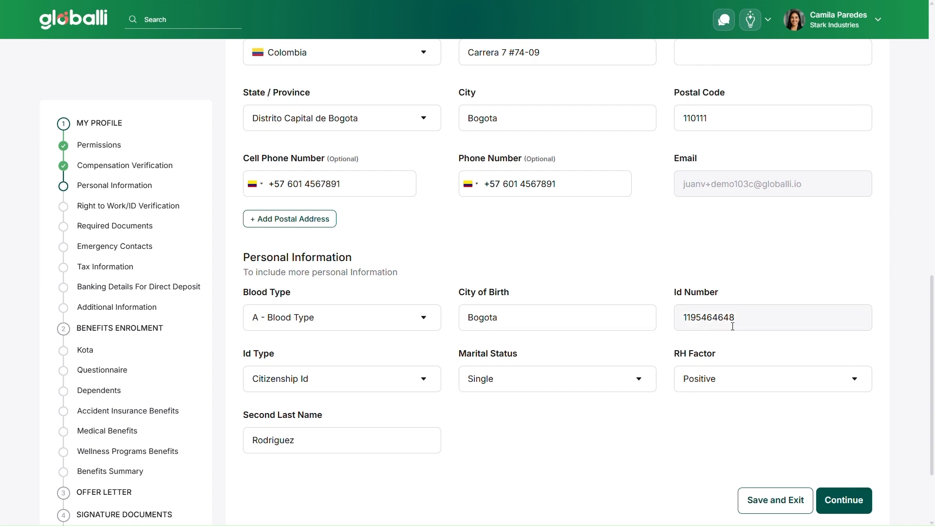
Continue past the Personal Information step with the RH Factor kept as Positive.
{"action": "left_click", "coordinate": [729, 383]}
{"action": "left_click", "coordinate": [728, 383]}
{"action": "scroll", "coordinate": [684, 419], "scroll_direction": "down", "scroll_amount": 1}
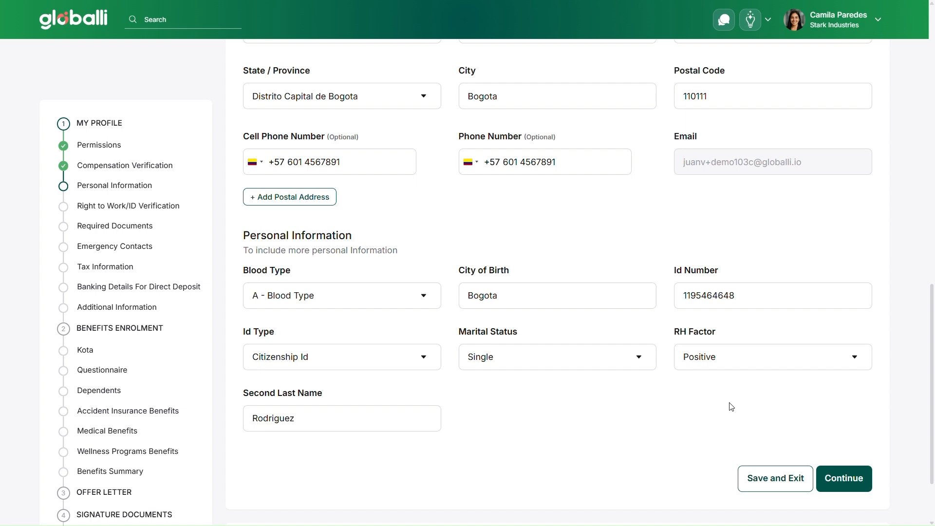
{"action": "left_click", "coordinate": [843, 474]}
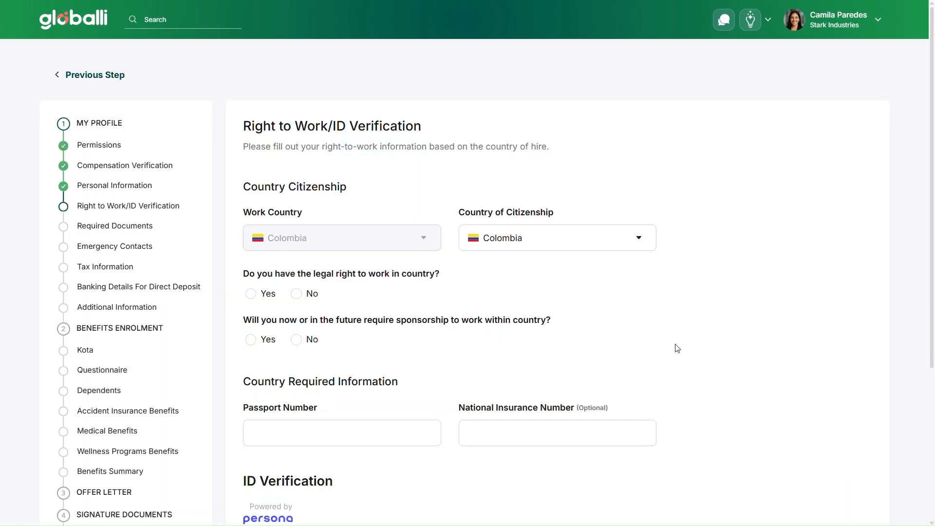
Answer Yes to having the legal right to work and No to requiring sponsorship.
{"action": "scroll", "coordinate": [666, 340], "scroll_direction": "down", "scroll_amount": 1}
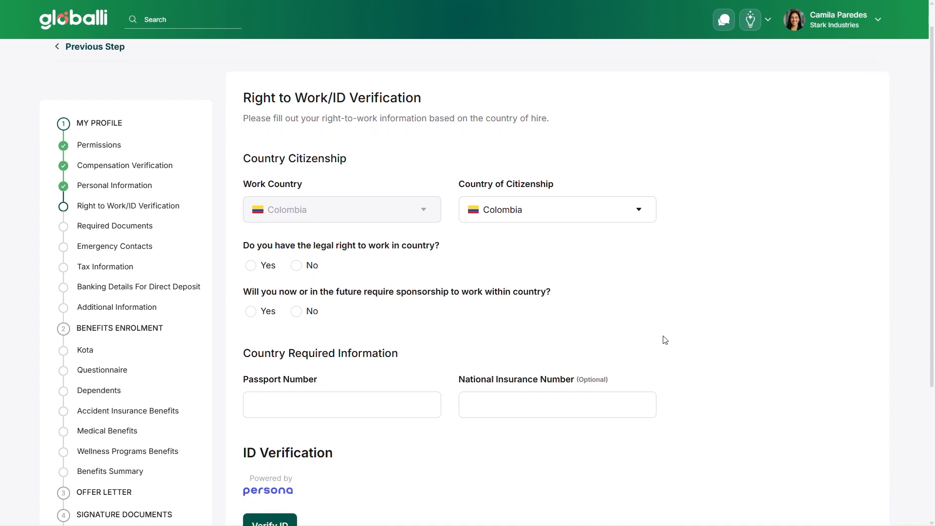
{"action": "left_click", "coordinate": [597, 219]}
{"action": "left_click", "coordinate": [608, 218]}
{"action": "scroll", "coordinate": [537, 276], "scroll_direction": "down", "scroll_amount": 2}
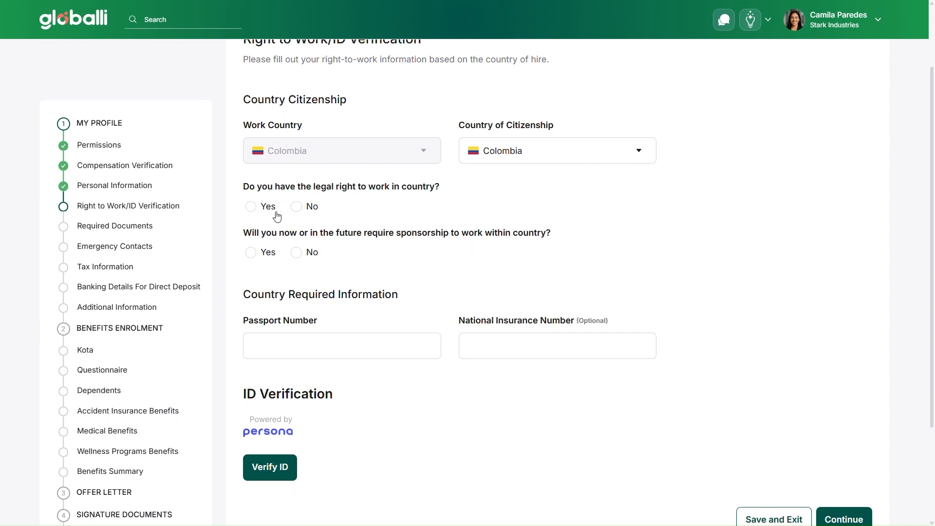
{"action": "left_click", "coordinate": [253, 208]}
{"action": "left_click", "coordinate": [301, 258]}
Enter the passport number and continue to the Required Documents step.
{"action": "scroll", "coordinate": [436, 274], "scroll_direction": "down", "scroll_amount": 2}
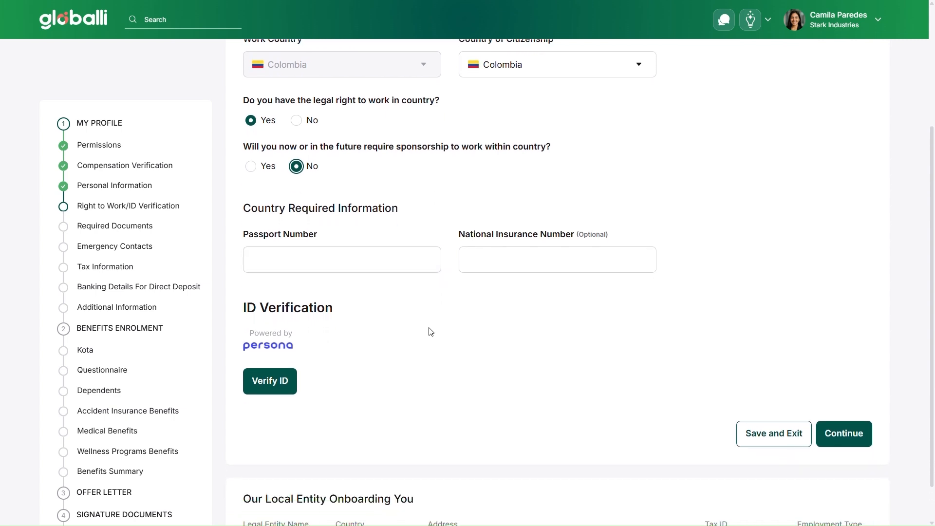
{"action": "left_click", "coordinate": [409, 268]}
{"action": "left_click", "coordinate": [843, 444]}
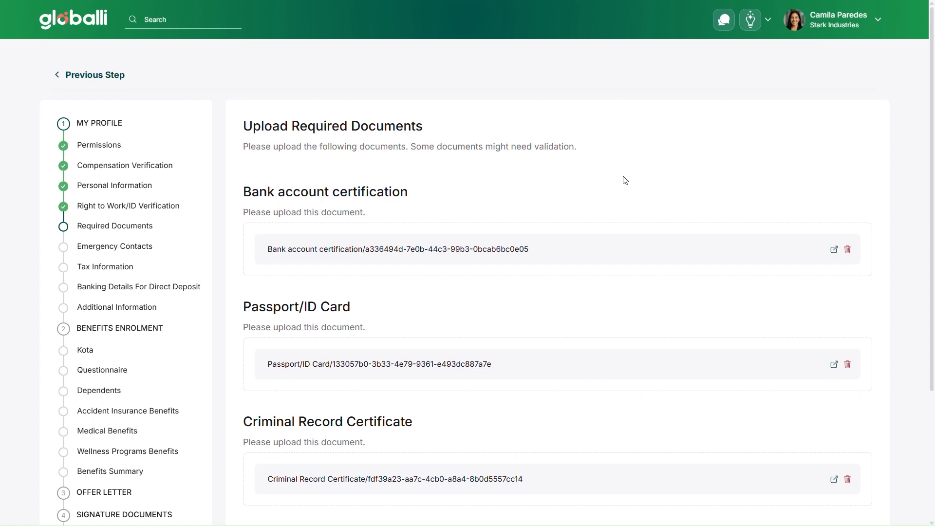
Continue past the Required Documents step with the three uploaded documents.
{"action": "scroll", "coordinate": [625, 180], "scroll_direction": "down", "scroll_amount": 1}
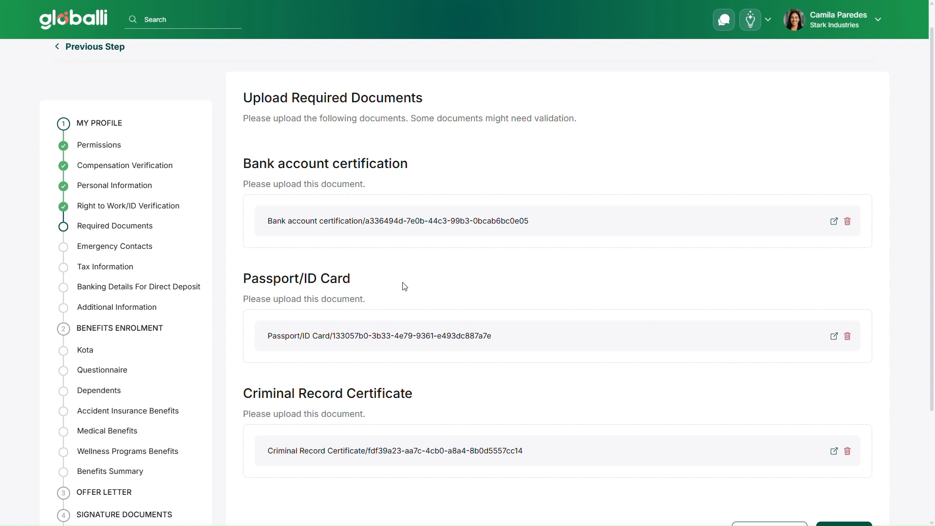
{"action": "scroll", "coordinate": [404, 286], "scroll_direction": "down", "scroll_amount": 1}
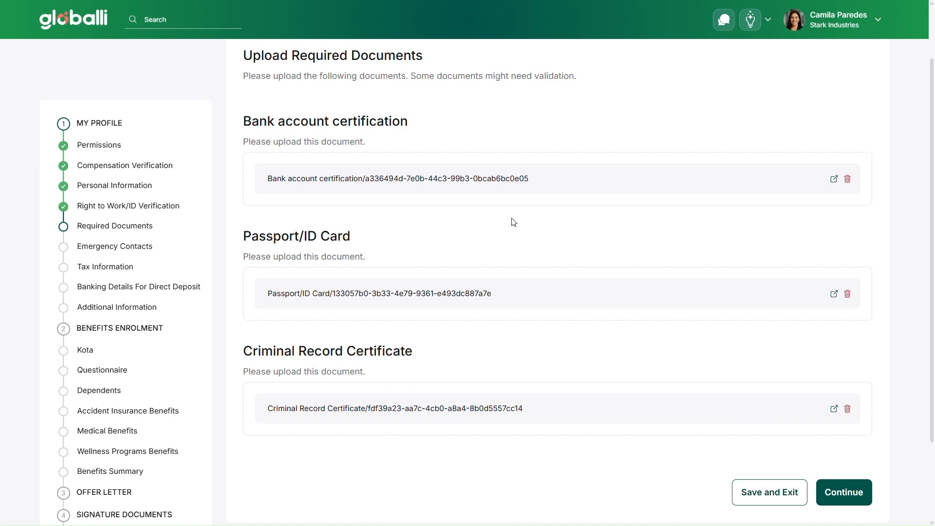
{"action": "left_click", "coordinate": [842, 489]}
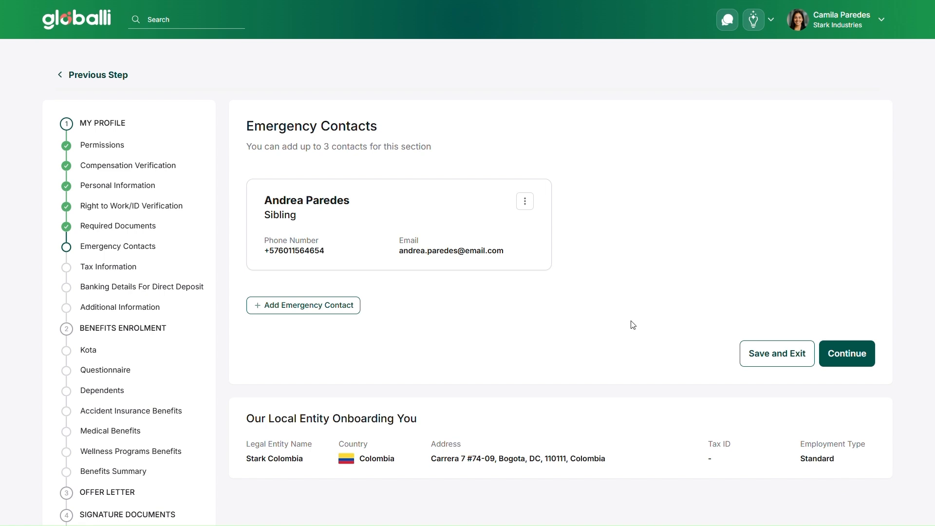
{"action": "left_click", "coordinate": [524, 201]}
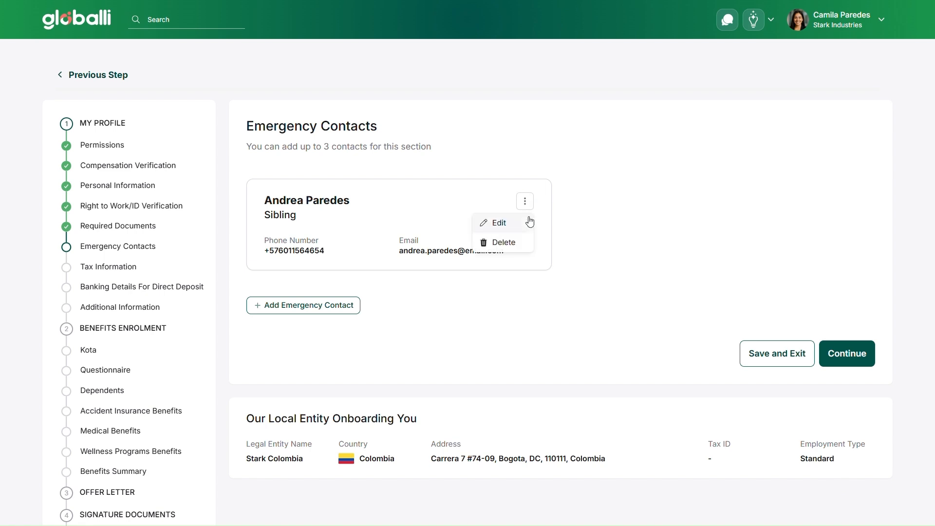
{"action": "left_click", "coordinate": [487, 220]}
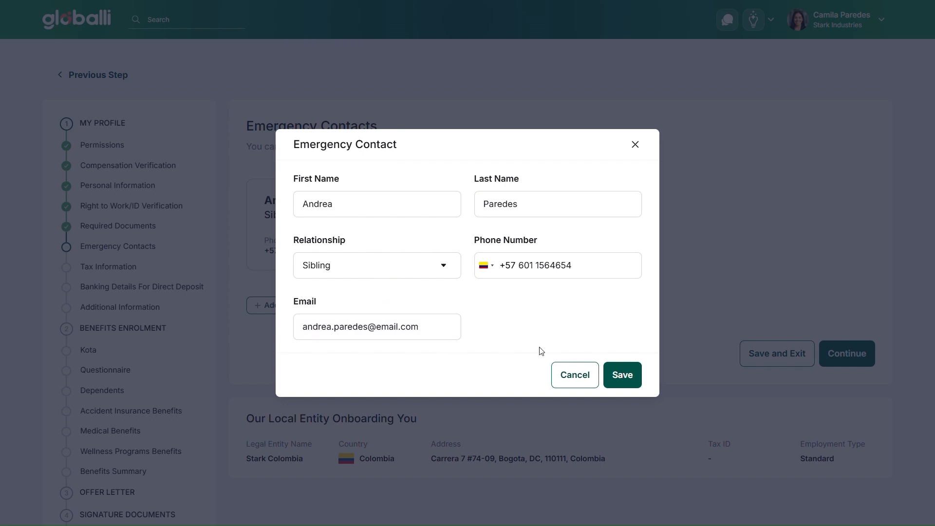
{"action": "left_click", "coordinate": [638, 146]}
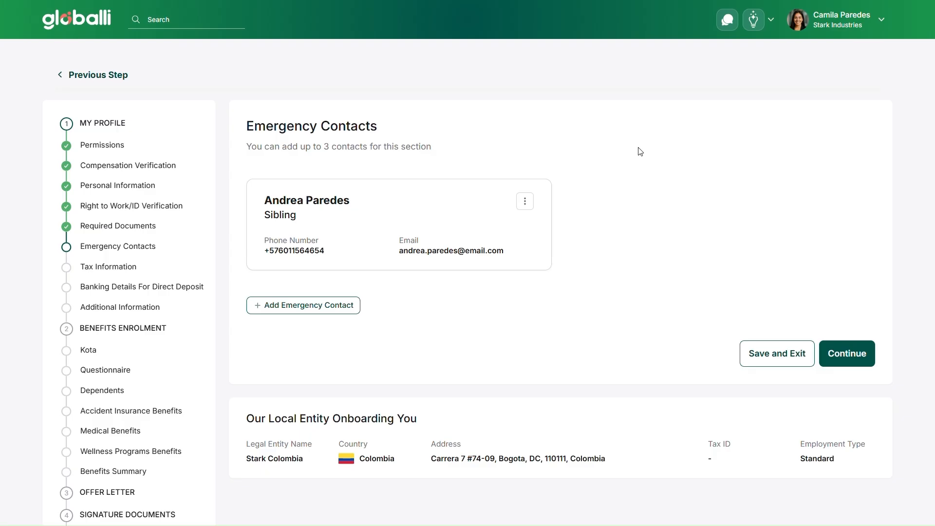
Continue past the Emergency Contacts and Tax Information steps.
{"action": "left_click", "coordinate": [874, 361]}
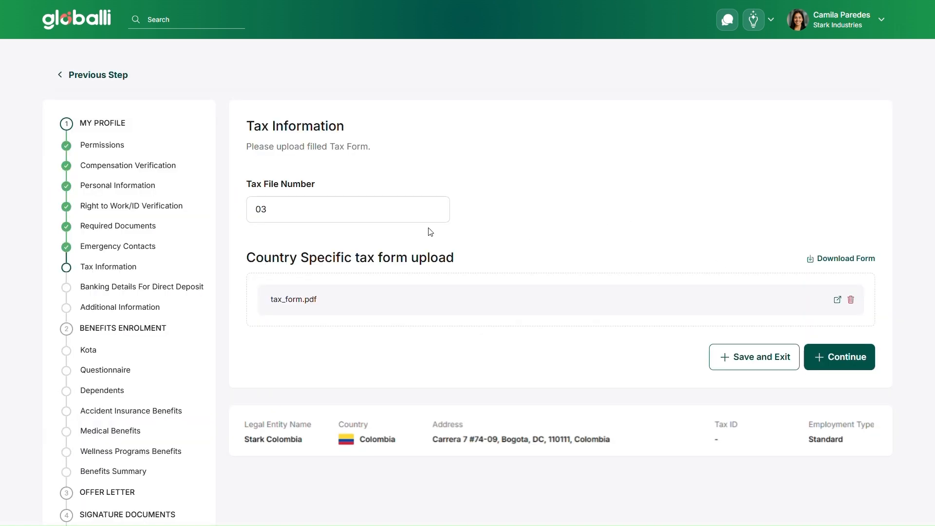
{"action": "left_click", "coordinate": [371, 209]}
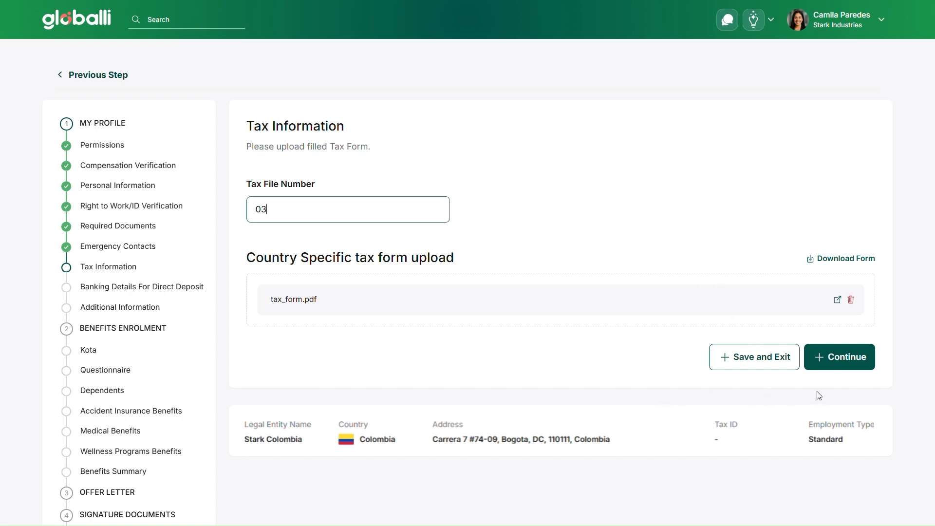
{"action": "left_click", "coordinate": [841, 373]}
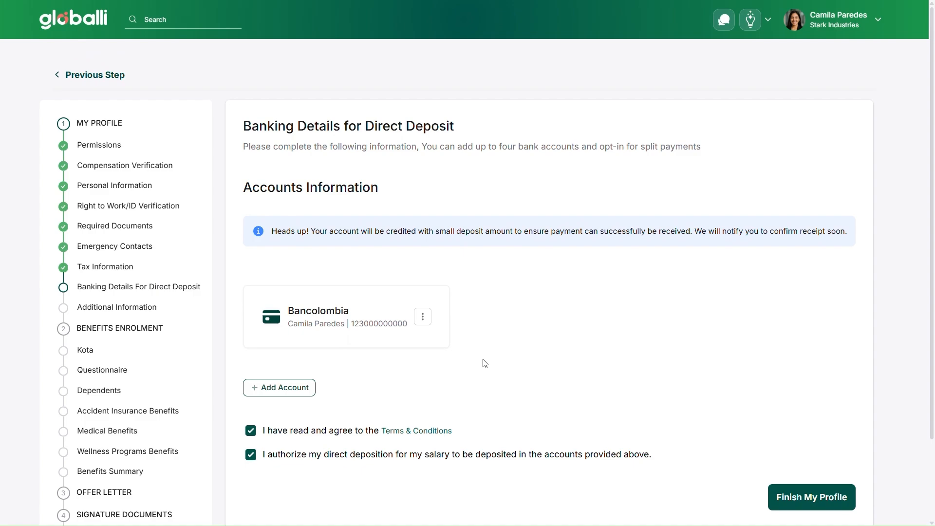
{"action": "left_click", "coordinate": [422, 317]}
{"action": "left_click", "coordinate": [424, 341]}
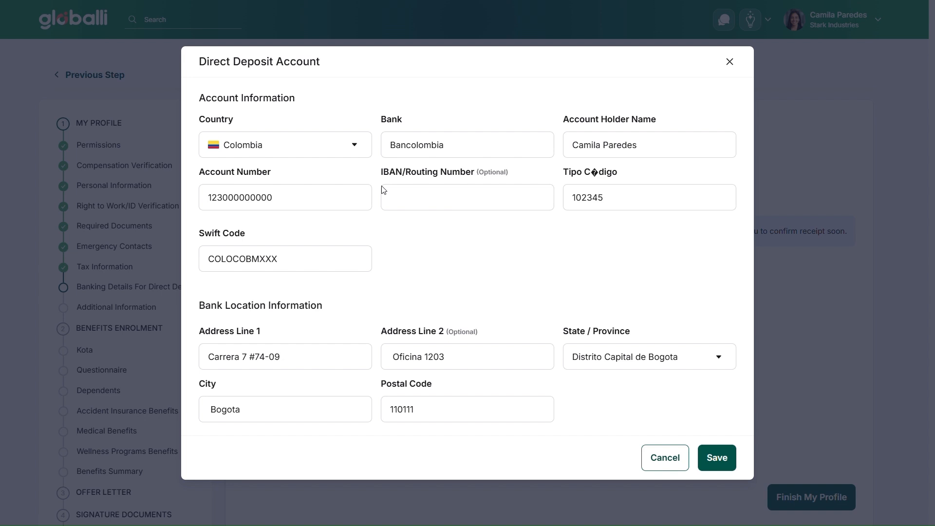
{"action": "left_click", "coordinate": [348, 148]}
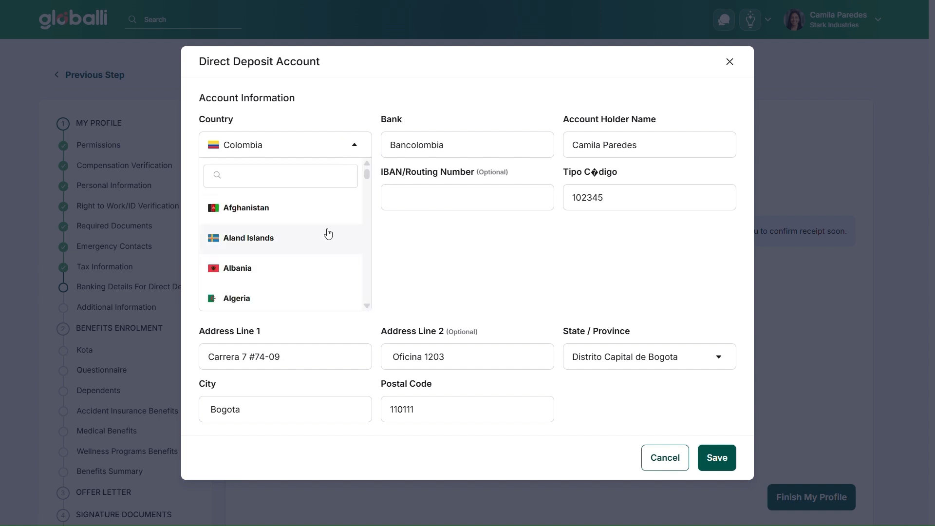
{"action": "scroll", "coordinate": [328, 234], "scroll_direction": "down", "scroll_amount": 2}
{"action": "scroll", "coordinate": [328, 233], "scroll_direction": "down", "scroll_amount": 5}
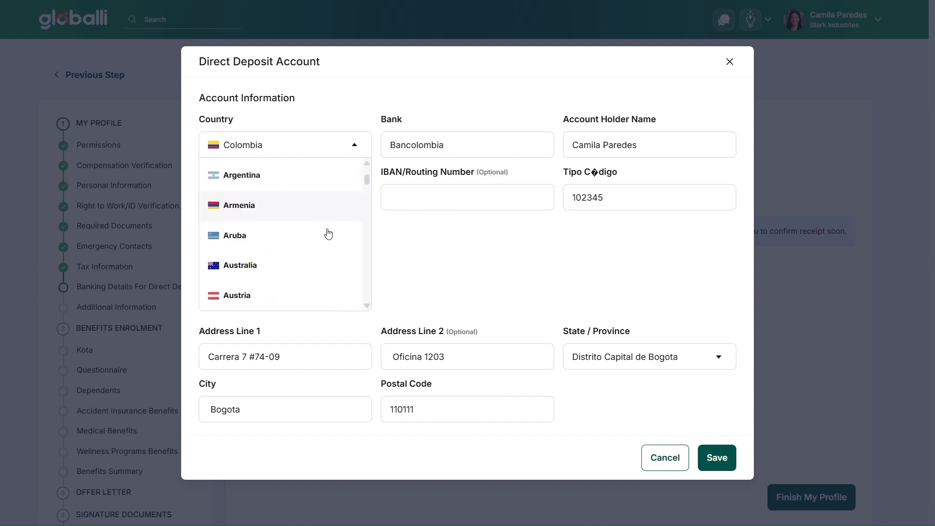
{"action": "left_click", "coordinate": [318, 236]}
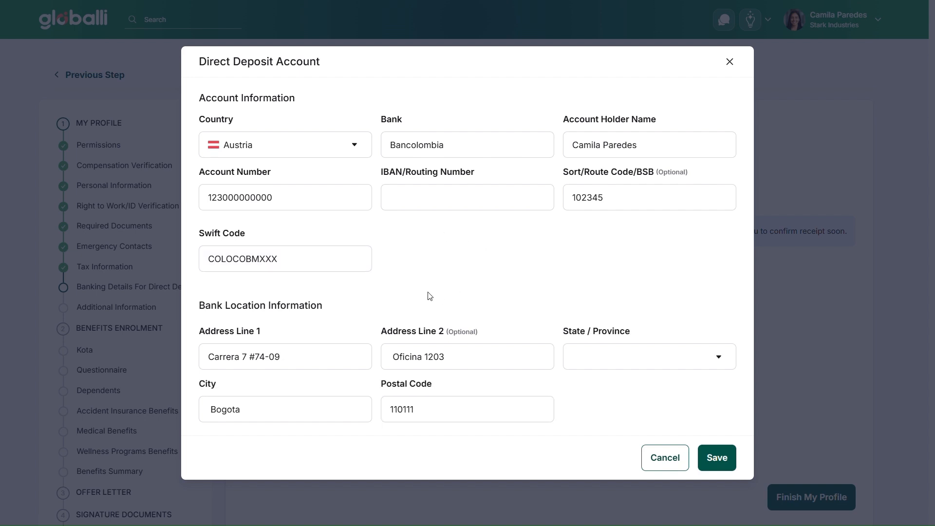
{"action": "left_click", "coordinate": [492, 195]}
{"action": "key", "text": "Tab"}
{"action": "left_click", "coordinate": [499, 203]}
{"action": "left_click", "coordinate": [522, 277]}
{"action": "left_click", "coordinate": [731, 62]}
Finish the banking details step with the existing bank account and both agreements checked.
{"action": "scroll", "coordinate": [584, 332], "scroll_direction": "down", "scroll_amount": 2}
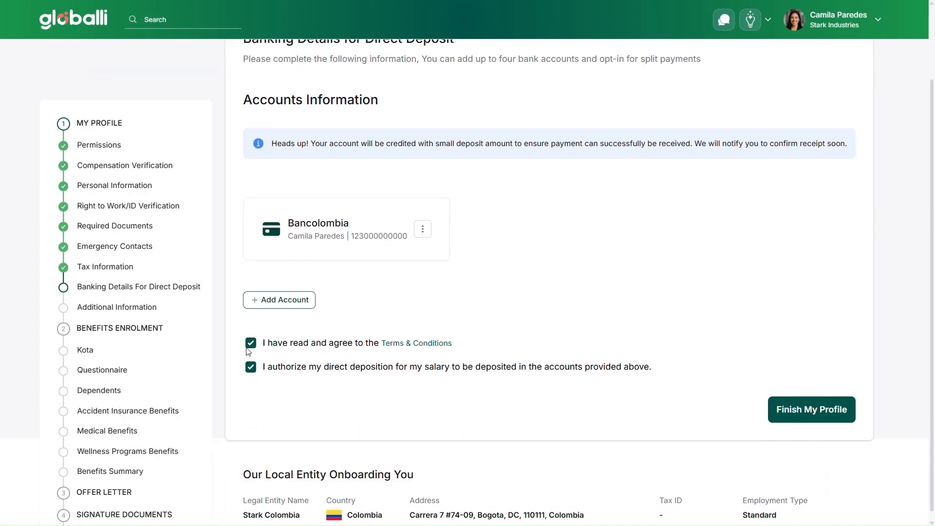
{"action": "left_click", "coordinate": [803, 414]}
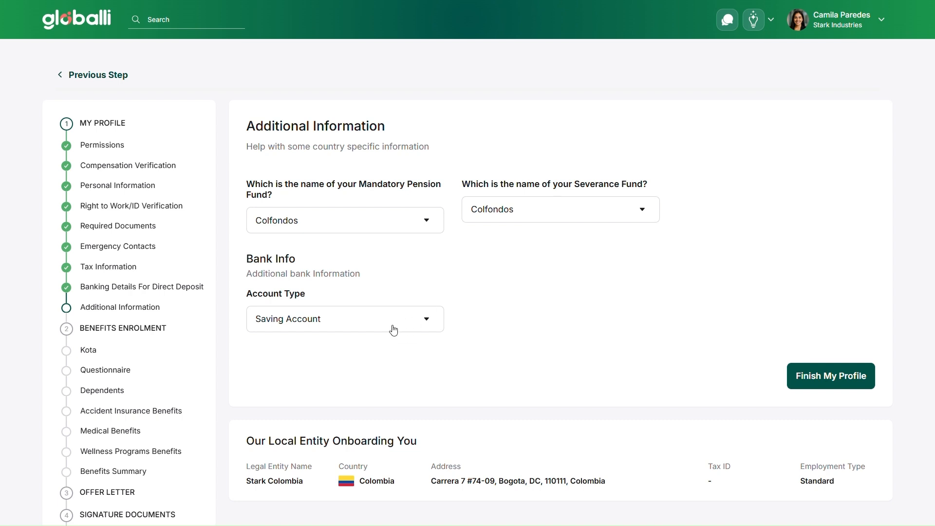
Set the account type to Saving Account and finish the Additional Information step of the profile.
{"action": "left_click", "coordinate": [416, 323]}
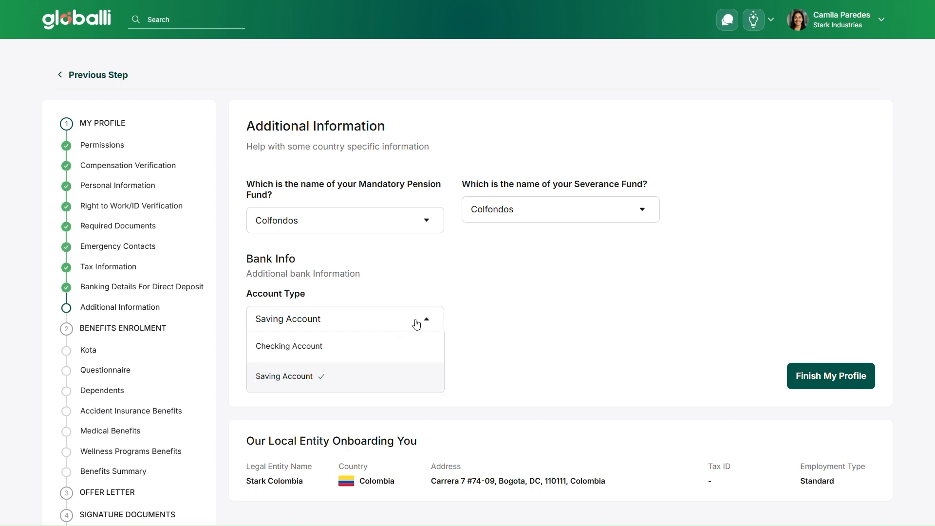
{"action": "left_click", "coordinate": [400, 381]}
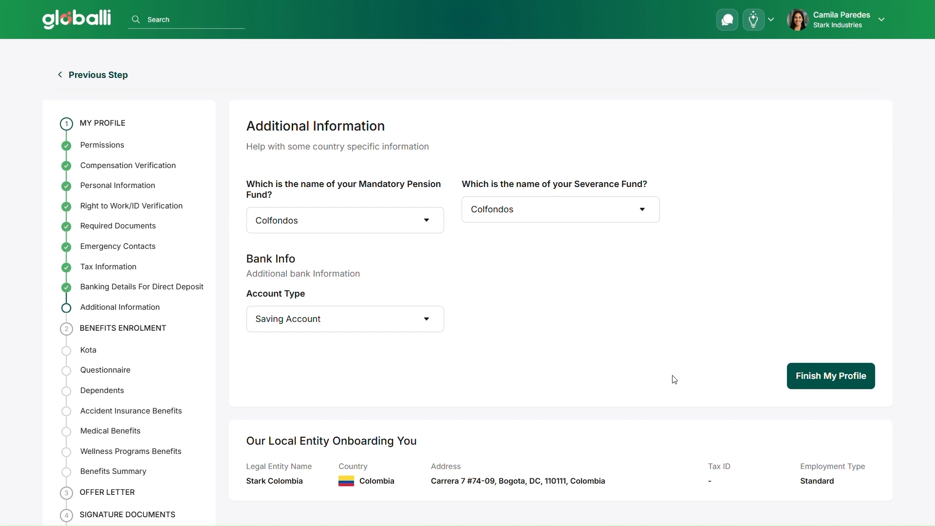
{"action": "left_click", "coordinate": [431, 222]}
{"action": "left_click", "coordinate": [433, 222]}
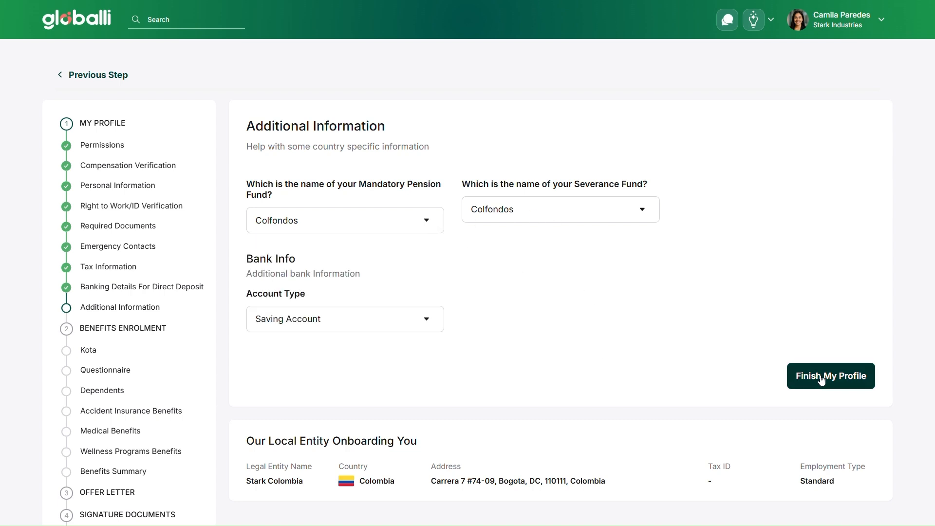
{"action": "left_click", "coordinate": [838, 381]}
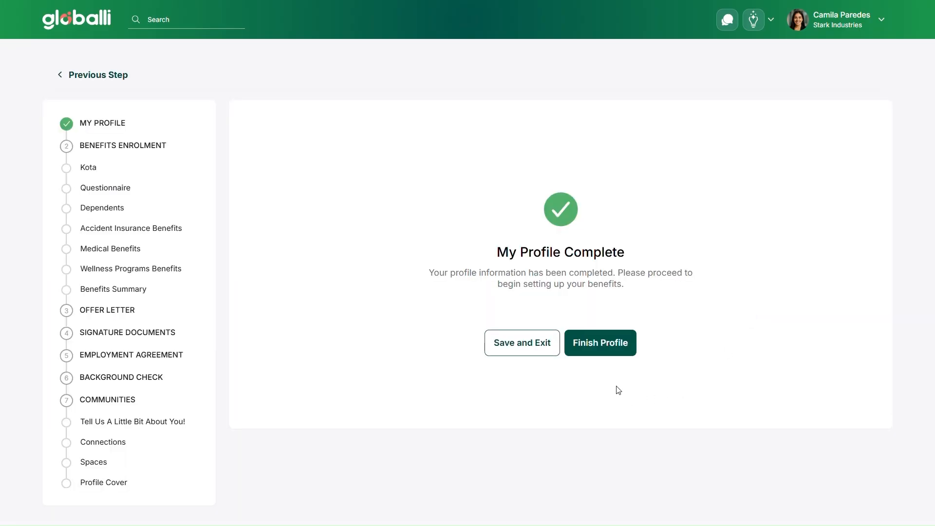
Proceed from the profile completion screen and continue past the Benefits Enrolment notes.
{"action": "left_click", "coordinate": [594, 351]}
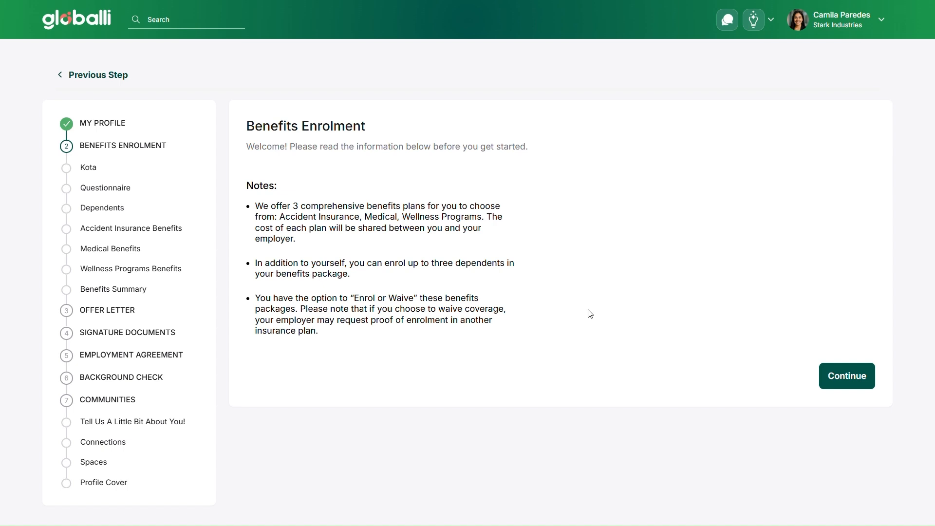
{"action": "left_click", "coordinate": [854, 376]}
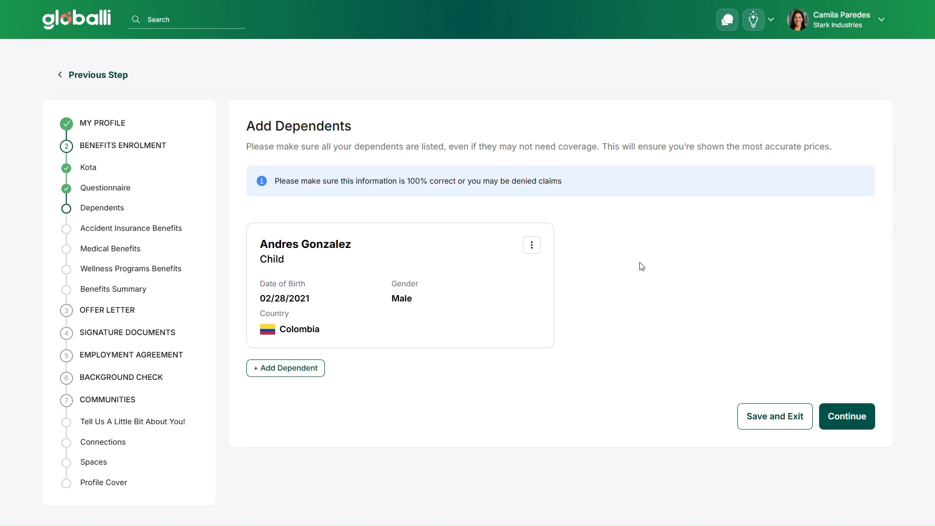
{"action": "left_click", "coordinate": [533, 249]}
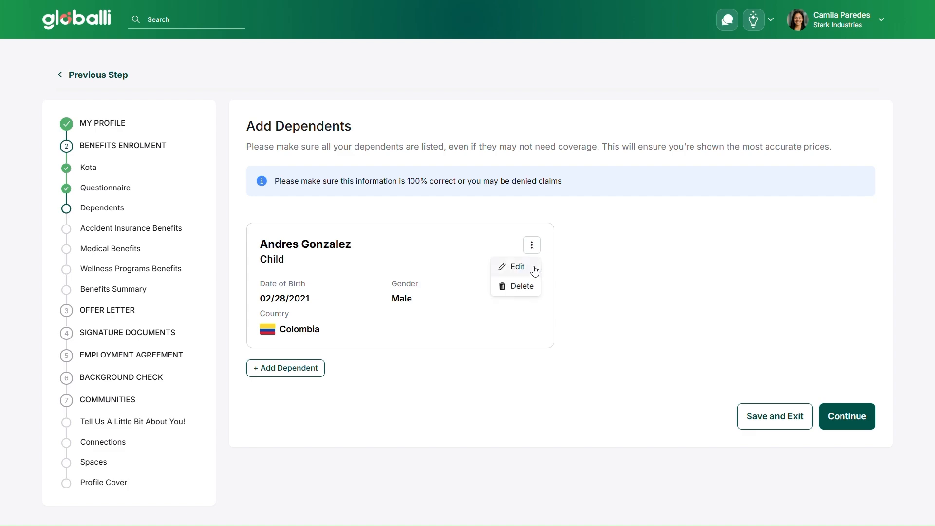
{"action": "left_click", "coordinate": [535, 268]}
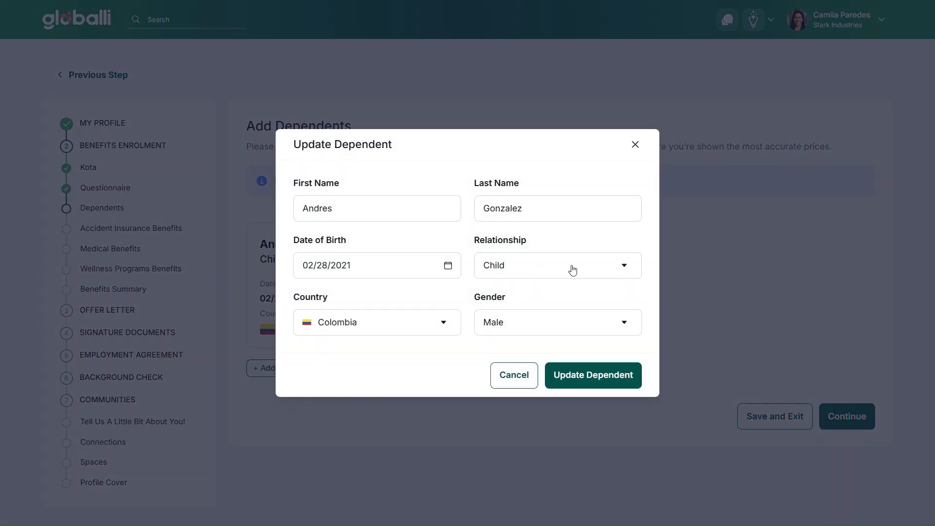
{"action": "left_click", "coordinate": [637, 149]}
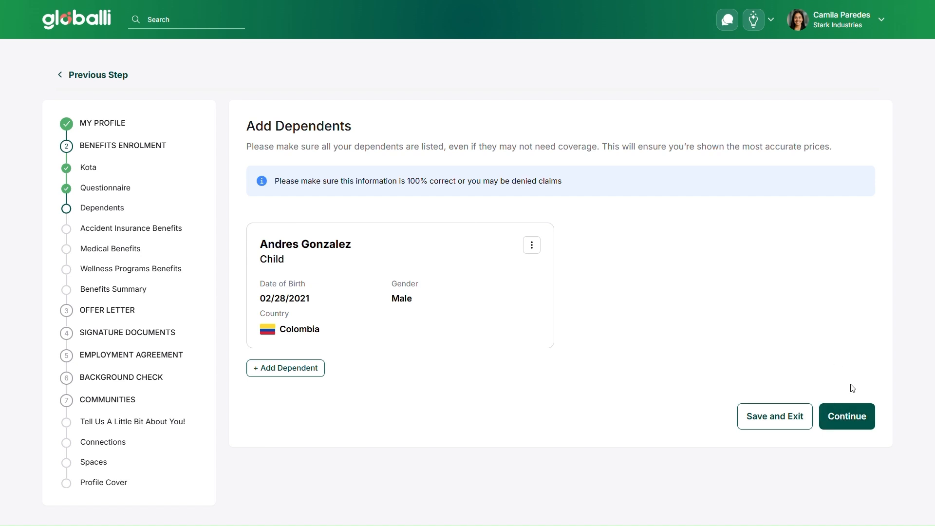
Continue past the Dependents step to the Accident Insurance Benefits options.
{"action": "left_click", "coordinate": [858, 416]}
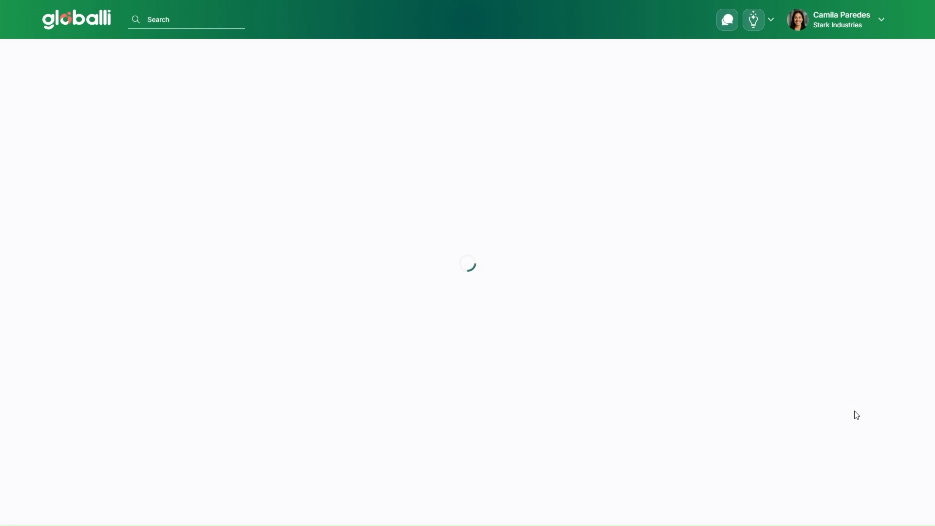
{"action": "scroll", "coordinate": [670, 322], "scroll_direction": "down", "scroll_amount": 4}
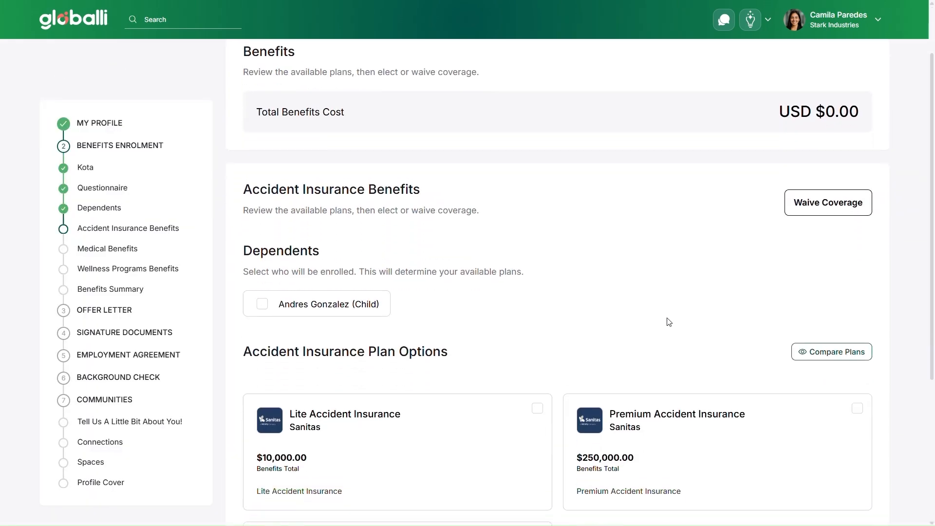
{"action": "scroll", "coordinate": [671, 323], "scroll_direction": "down", "scroll_amount": 1}
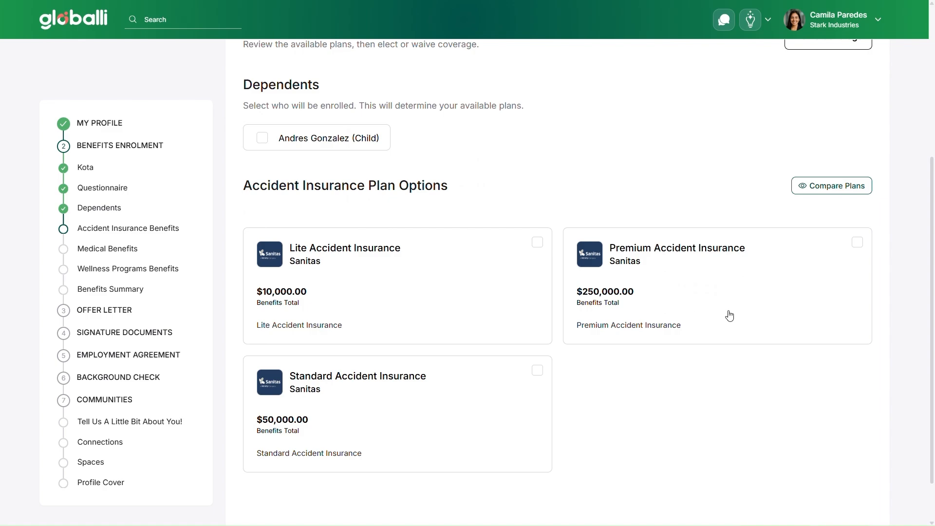
Compare the accident insurance plans side by side, removing Standard Accident Insurance from the comparison.
{"action": "left_click", "coordinate": [832, 185]}
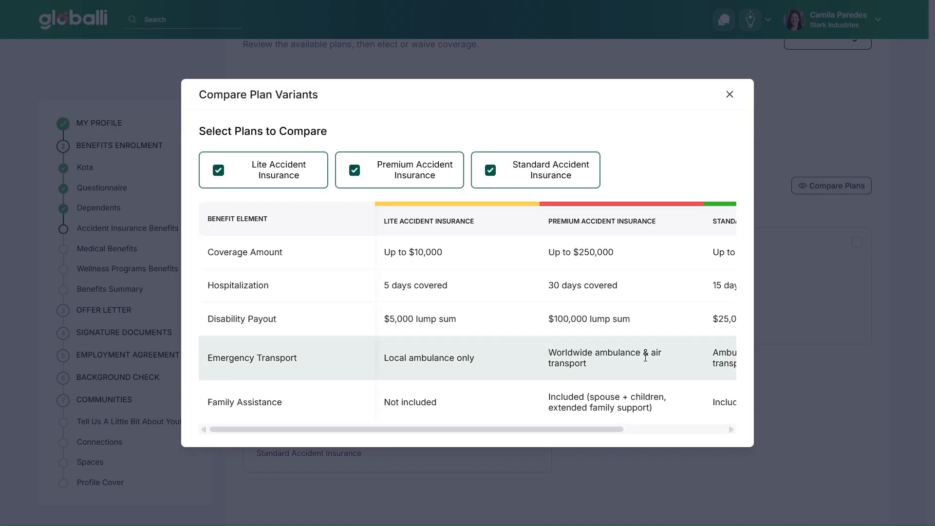
{"action": "scroll", "coordinate": [574, 355], "scroll_direction": "right", "scroll_amount": 2}
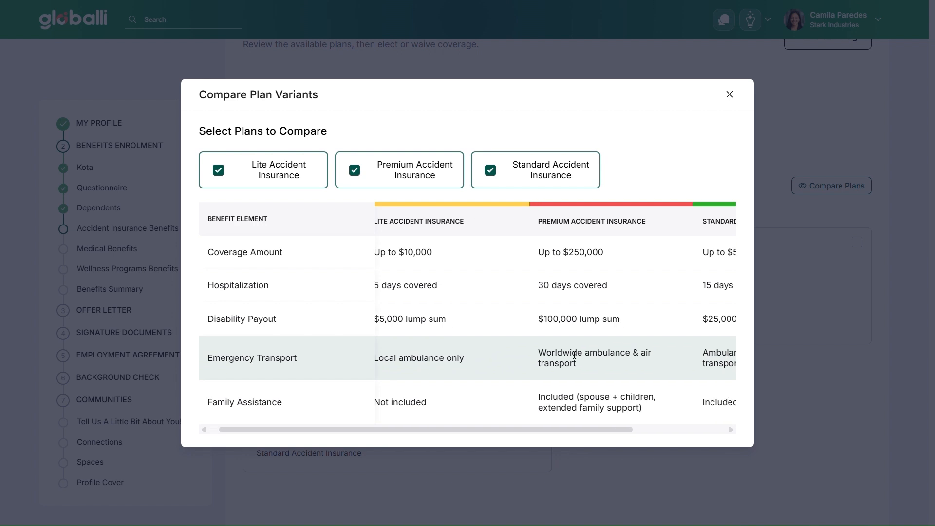
{"action": "scroll", "coordinate": [574, 355], "scroll_direction": "right", "scroll_amount": 5}
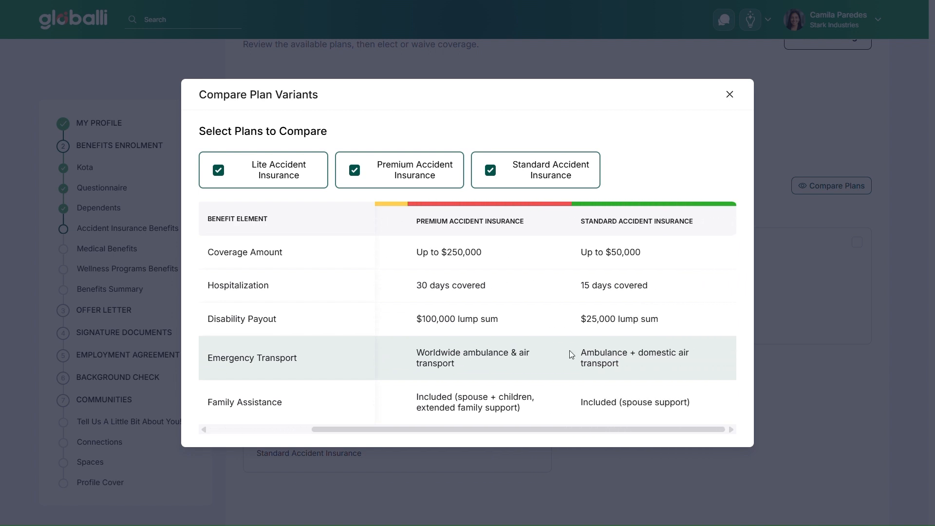
{"action": "scroll", "coordinate": [573, 355], "scroll_direction": "left", "scroll_amount": 5}
{"action": "left_click", "coordinate": [489, 169]}
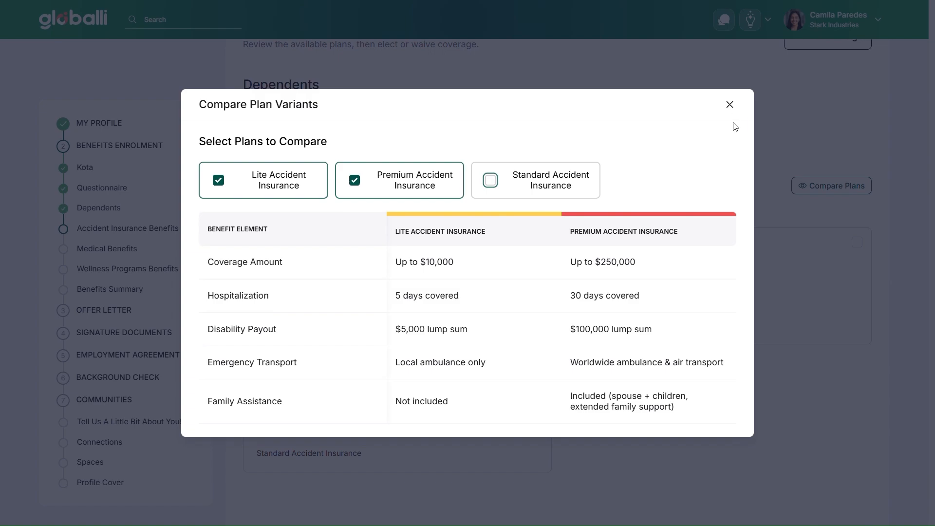
{"action": "left_click", "coordinate": [732, 104]}
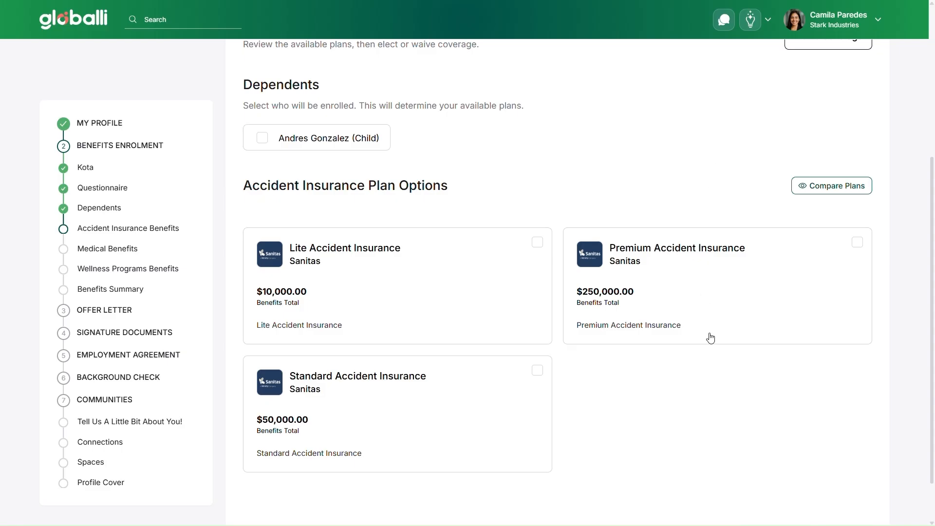
Select Premium Accident Insurance and continue to the Medical Benefits step.
{"action": "left_click", "coordinate": [698, 292]}
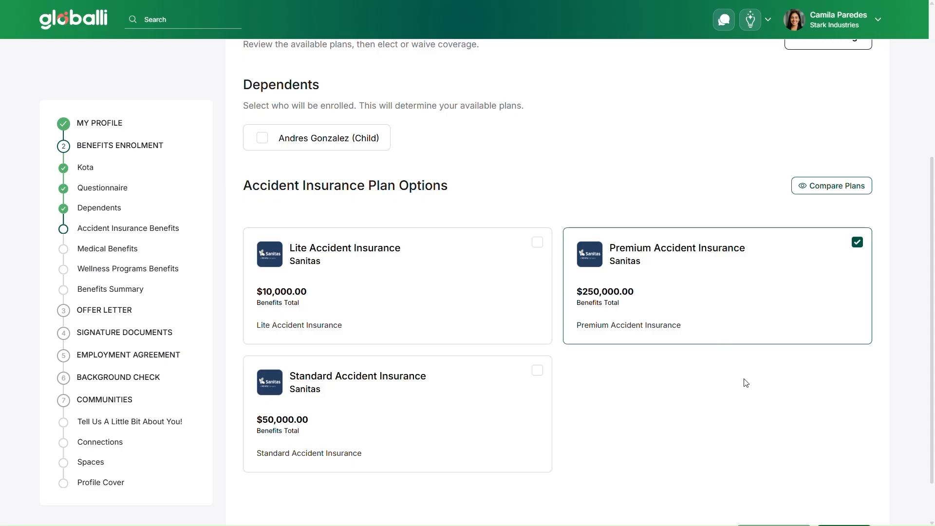
{"action": "scroll", "coordinate": [774, 414], "scroll_direction": "down", "scroll_amount": 1}
{"action": "left_click", "coordinate": [843, 481]}
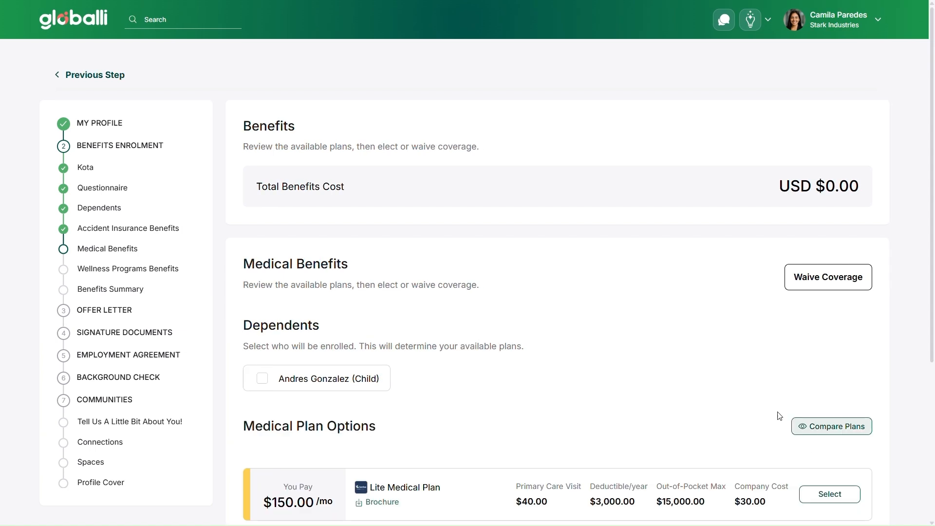
Compare the medical plans' prices and coverage details for out-patient, in-patient and further benefits.
{"action": "scroll", "coordinate": [684, 376], "scroll_direction": "down", "scroll_amount": 1}
{"action": "scroll", "coordinate": [685, 376], "scroll_direction": "down", "scroll_amount": 1}
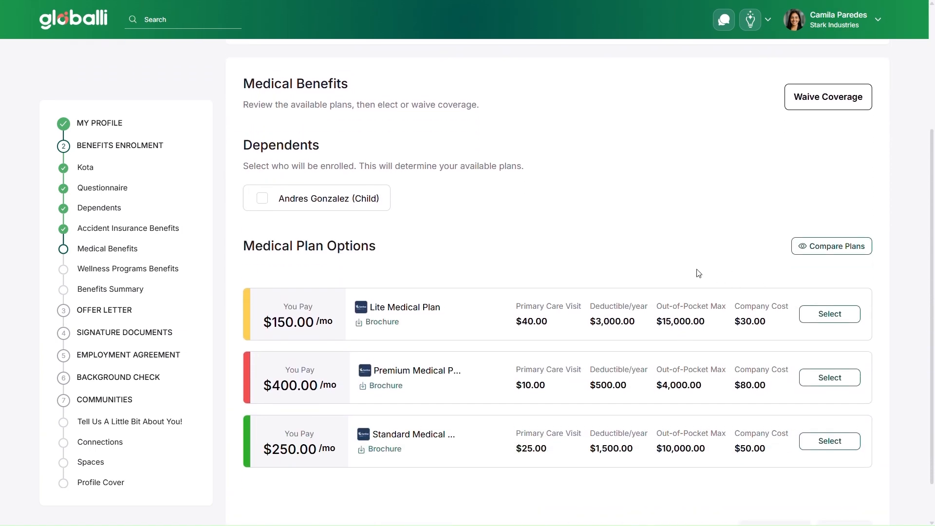
{"action": "left_click", "coordinate": [830, 245]}
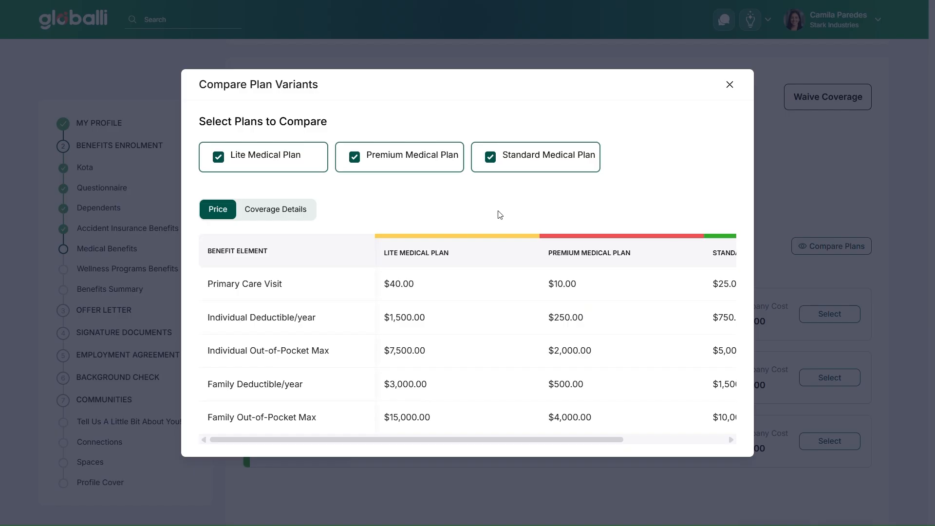
{"action": "left_click", "coordinate": [275, 209]}
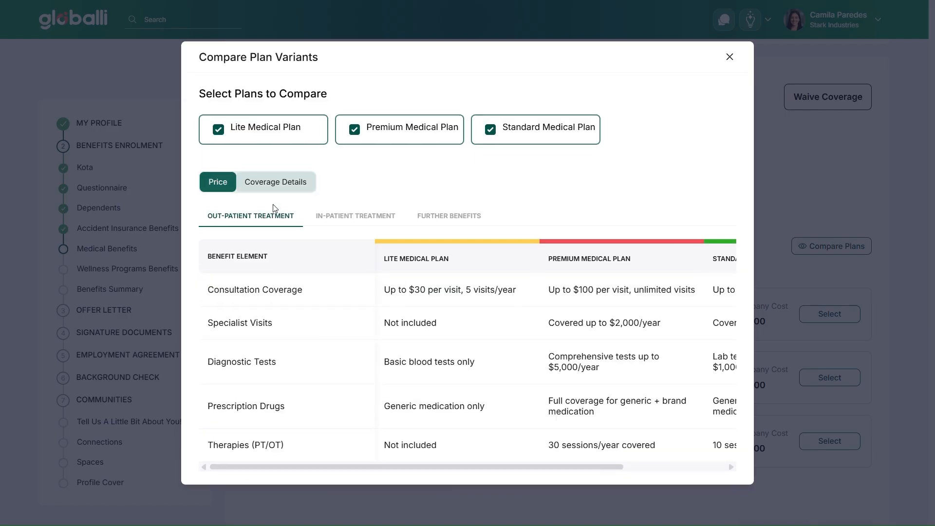
{"action": "left_click", "coordinate": [319, 216]}
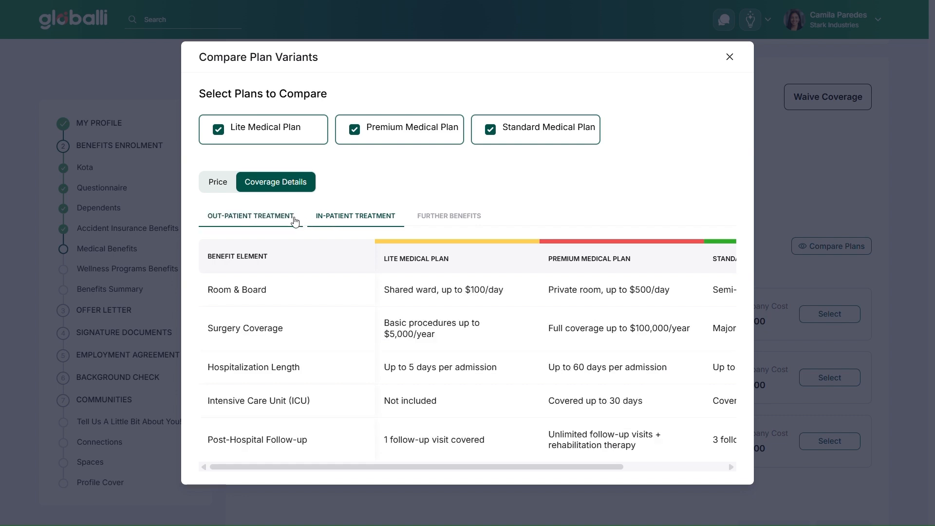
{"action": "left_click", "coordinate": [450, 216]}
{"action": "scroll", "coordinate": [550, 348], "scroll_direction": "down", "scroll_amount": 1}
{"action": "scroll", "coordinate": [550, 348], "scroll_direction": "right", "scroll_amount": 5}
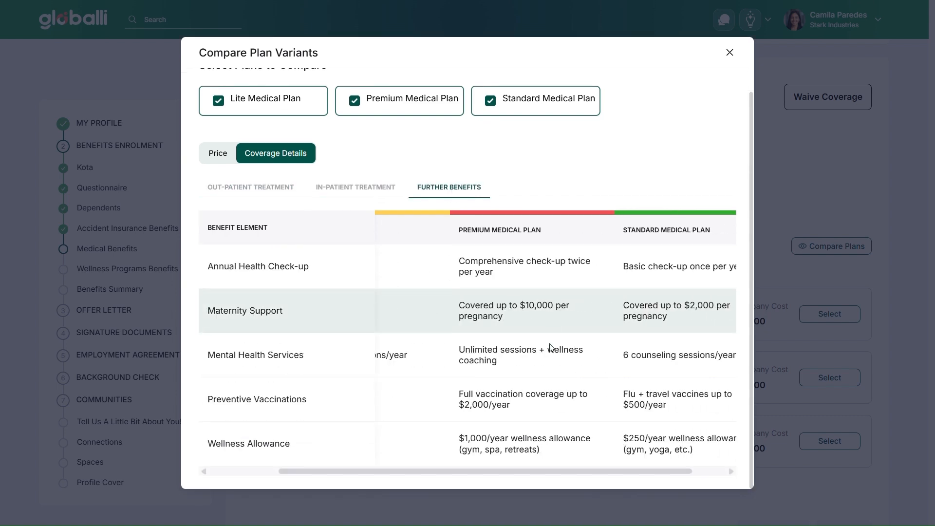
{"action": "scroll", "coordinate": [551, 349], "scroll_direction": "left", "scroll_amount": 5}
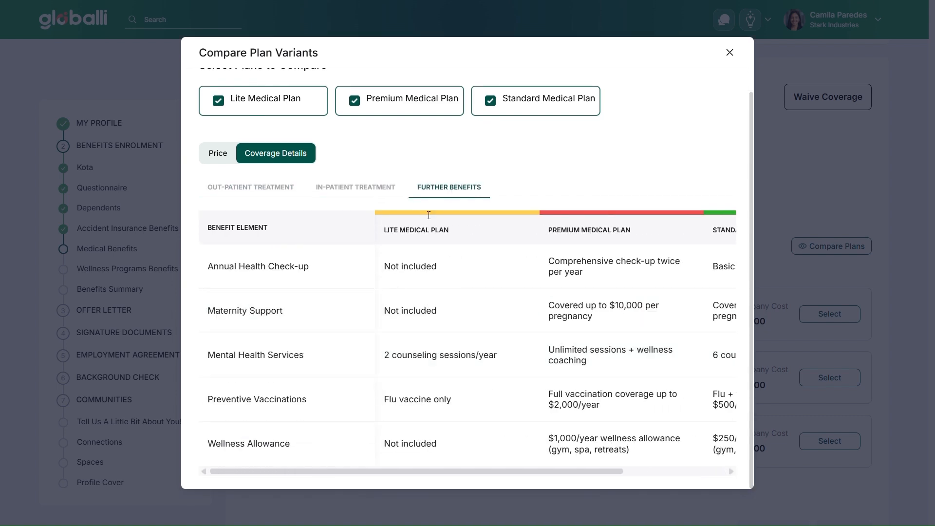
{"action": "left_click", "coordinate": [729, 53]}
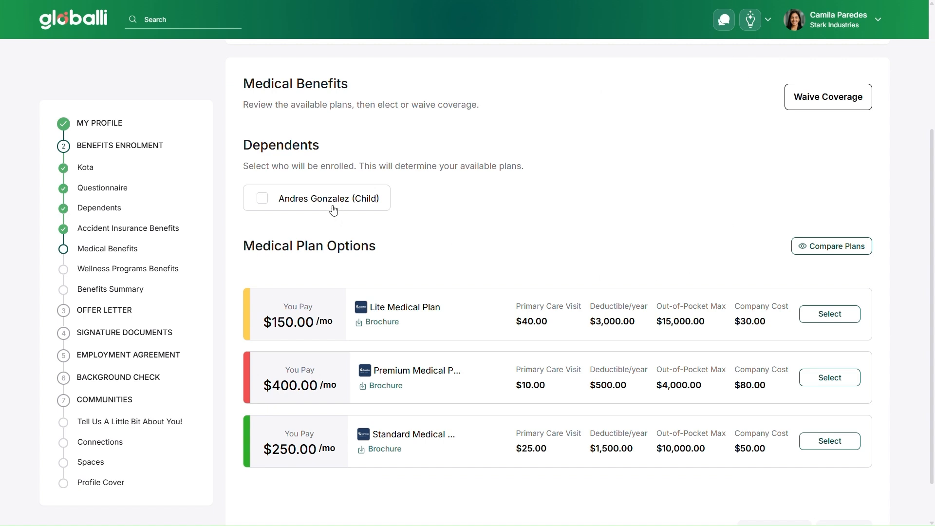
Enrol the child dependent for medical benefits coverage.
{"action": "left_click", "coordinate": [310, 208]}
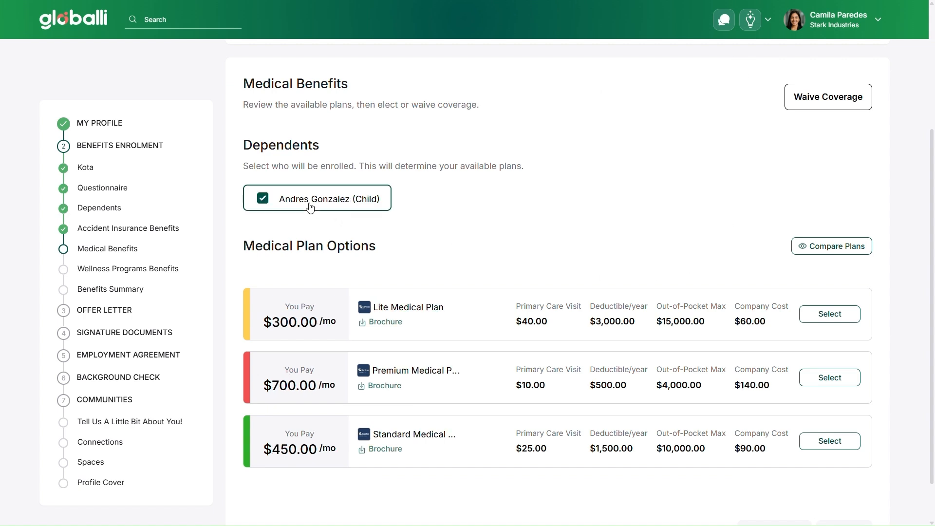
{"action": "left_click", "coordinate": [264, 199]}
{"action": "left_click", "coordinate": [264, 199]}
{"action": "scroll", "coordinate": [498, 219], "scroll_direction": "down", "scroll_amount": 1}
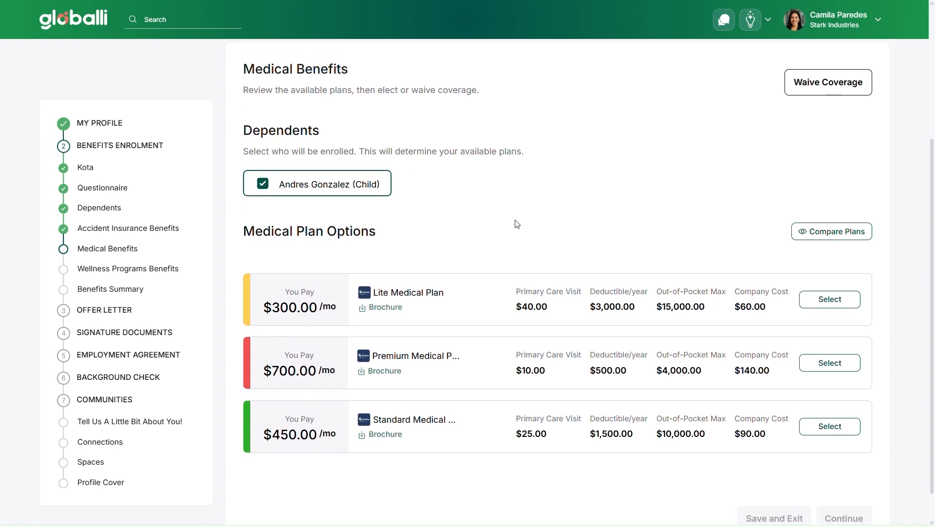
{"action": "scroll", "coordinate": [517, 224], "scroll_direction": "down", "scroll_amount": 1}
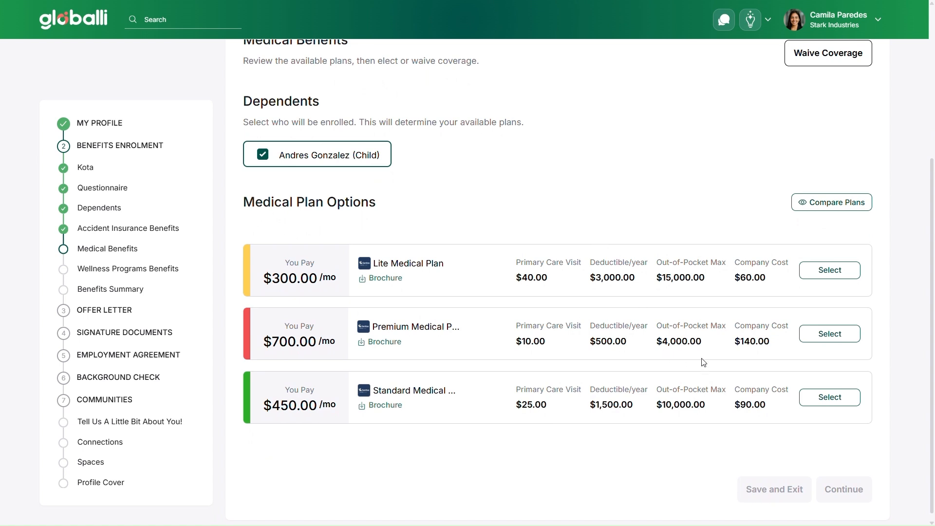
Select the Standard Medical Plan and continue to the Wellness Programs Benefits step.
{"action": "left_click", "coordinate": [816, 401]}
{"action": "scroll", "coordinate": [816, 405], "scroll_direction": "down", "scroll_amount": 1}
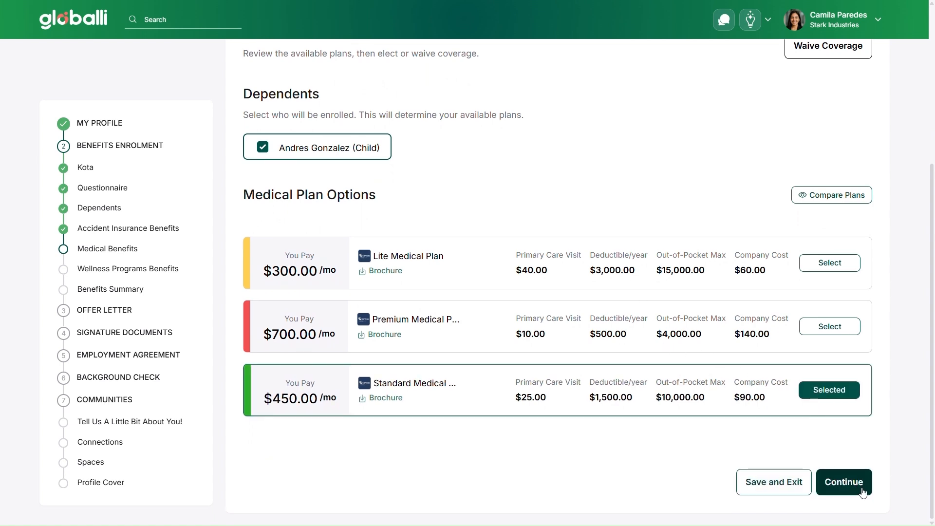
{"action": "left_click", "coordinate": [843, 483]}
Compare the wellness plans' gym access, mental health, nutrition, screening and allowance benefits side by side.
{"action": "scroll", "coordinate": [611, 340], "scroll_direction": "down", "scroll_amount": 3}
{"action": "scroll", "coordinate": [612, 340], "scroll_direction": "down", "scroll_amount": 3}
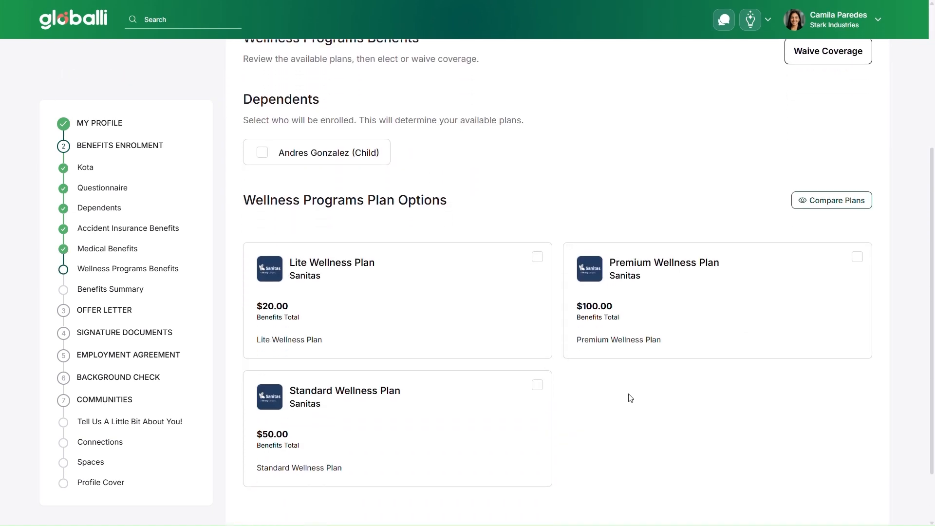
{"action": "left_click", "coordinate": [834, 199]}
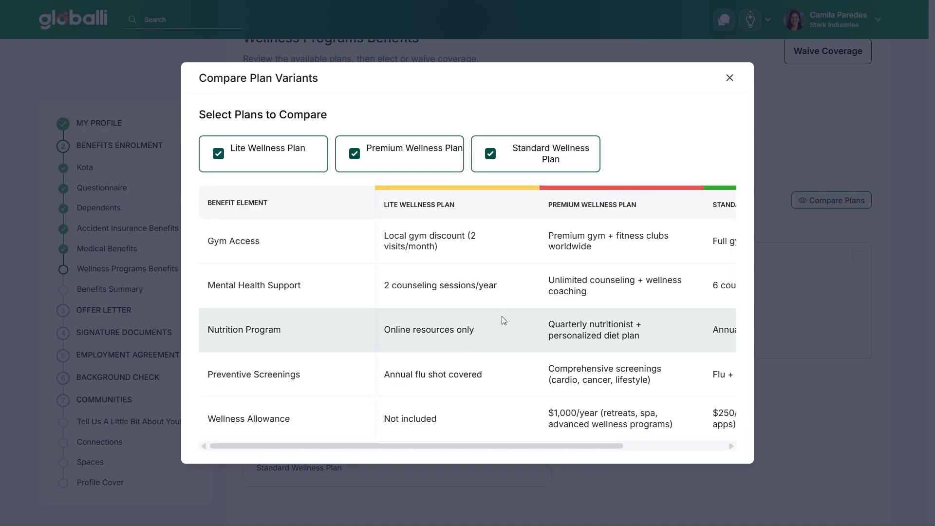
{"action": "scroll", "coordinate": [616, 313], "scroll_direction": "right", "scroll_amount": 3}
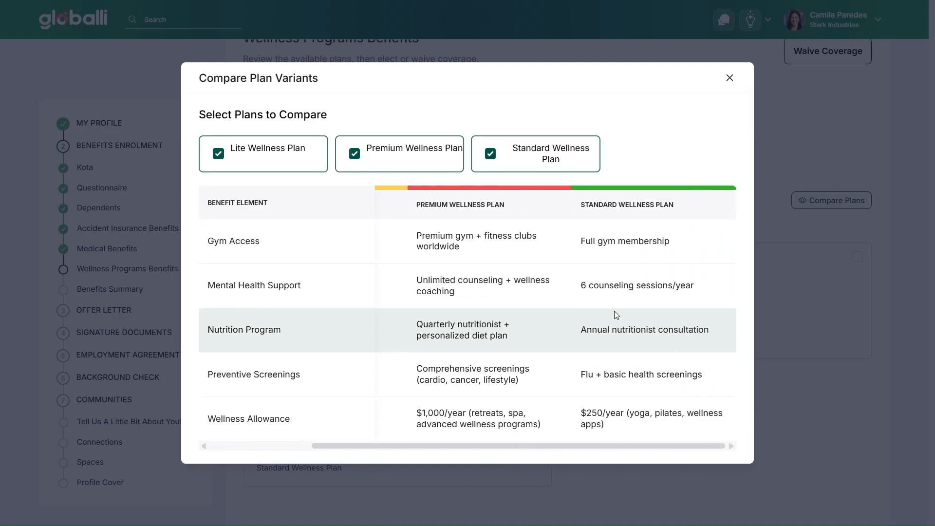
{"action": "scroll", "coordinate": [616, 313], "scroll_direction": "left", "scroll_amount": 3}
{"action": "left_click", "coordinate": [730, 78]}
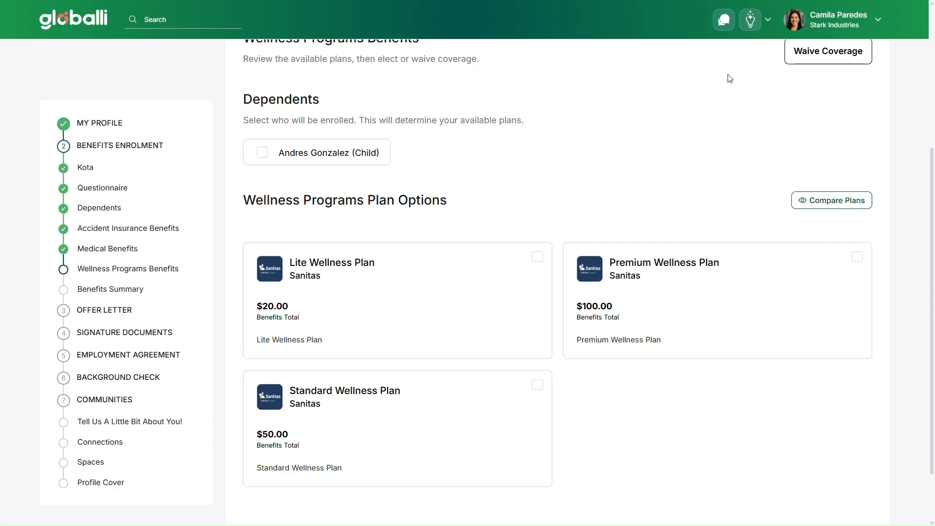
Select the Standard Wellness Plan, continue, and confirm the benefits summary to move on to the offer letter.
{"action": "scroll", "coordinate": [713, 166], "scroll_direction": "down", "scroll_amount": 1}
{"action": "left_click", "coordinate": [490, 395]}
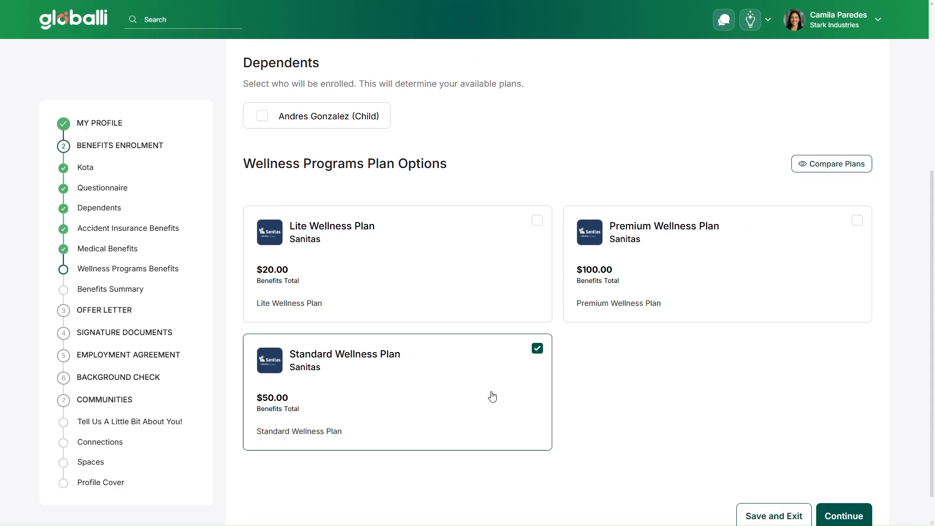
{"action": "scroll", "coordinate": [779, 446], "scroll_direction": "down", "scroll_amount": 1}
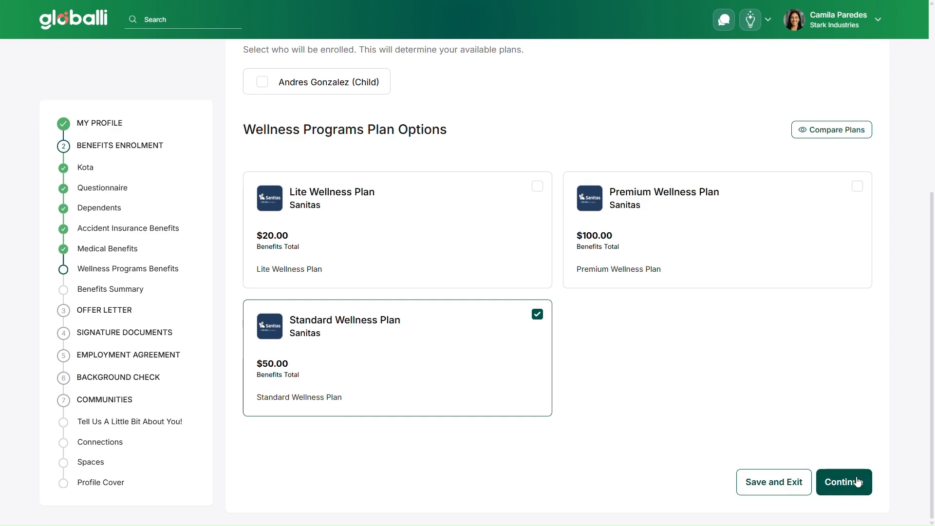
{"action": "left_click", "coordinate": [858, 482]}
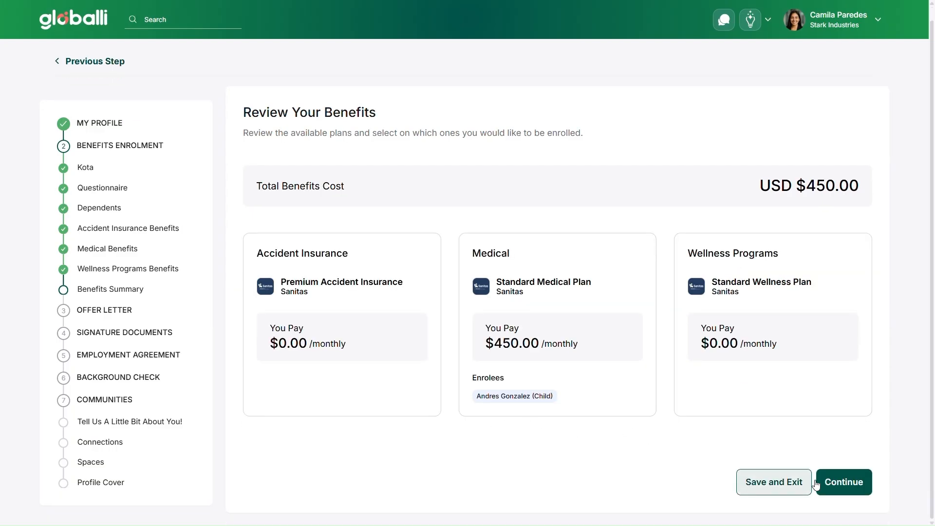
{"action": "left_click", "coordinate": [842, 493]}
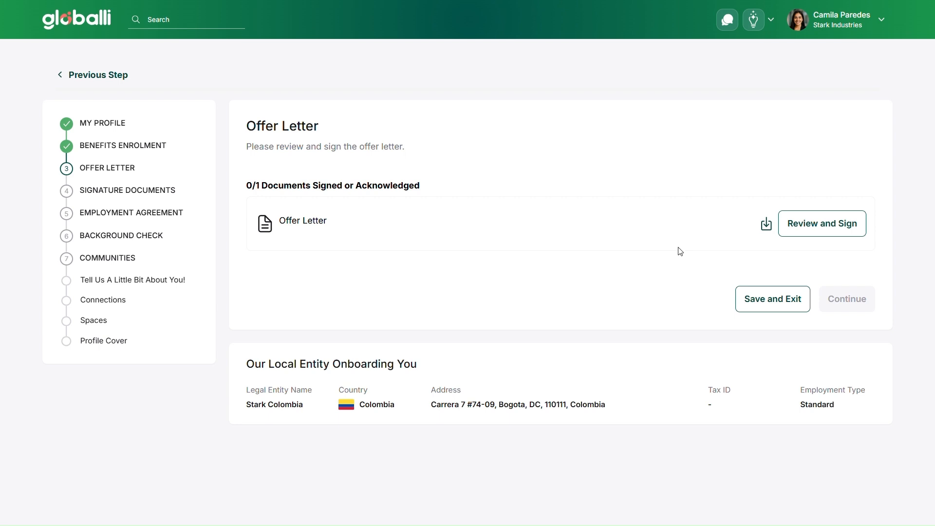
Review and e-sign the offer letter, agreeing to electronic records and adopting the signature, then continue.
{"action": "left_click", "coordinate": [838, 232]}
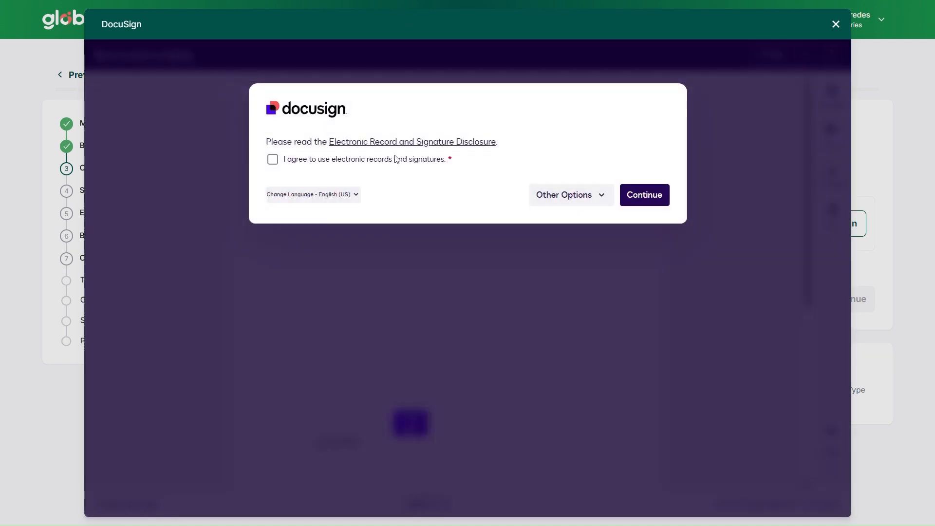
{"action": "left_click", "coordinate": [272, 159]}
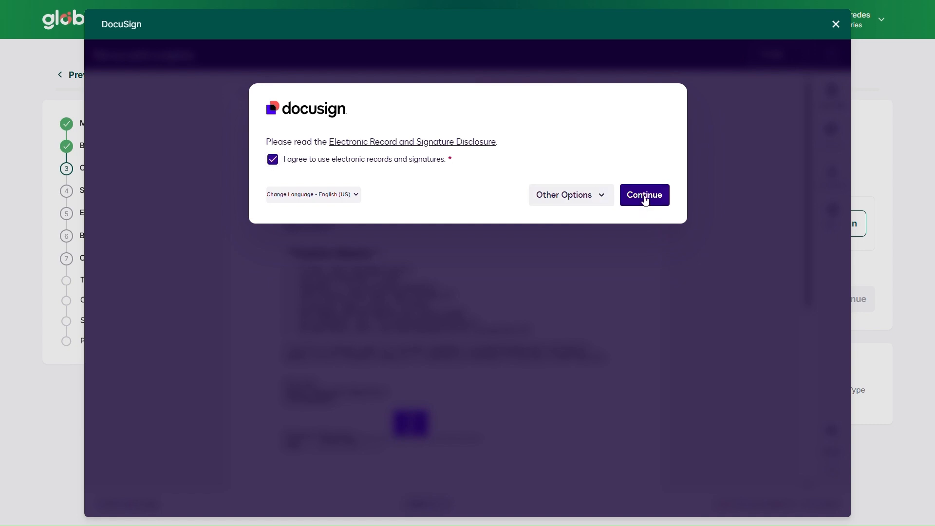
{"action": "left_click", "coordinate": [645, 198]}
{"action": "scroll", "coordinate": [428, 344], "scroll_direction": "down", "scroll_amount": 1}
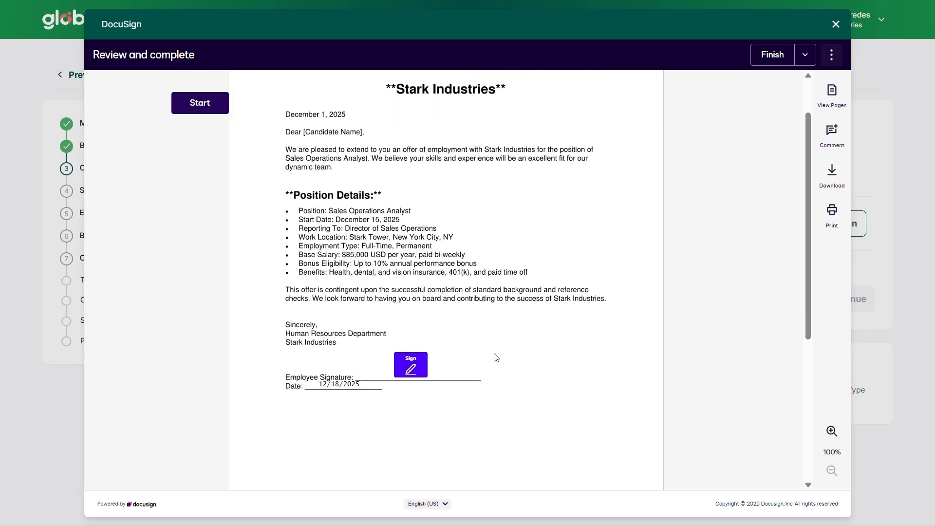
{"action": "left_click", "coordinate": [414, 366]}
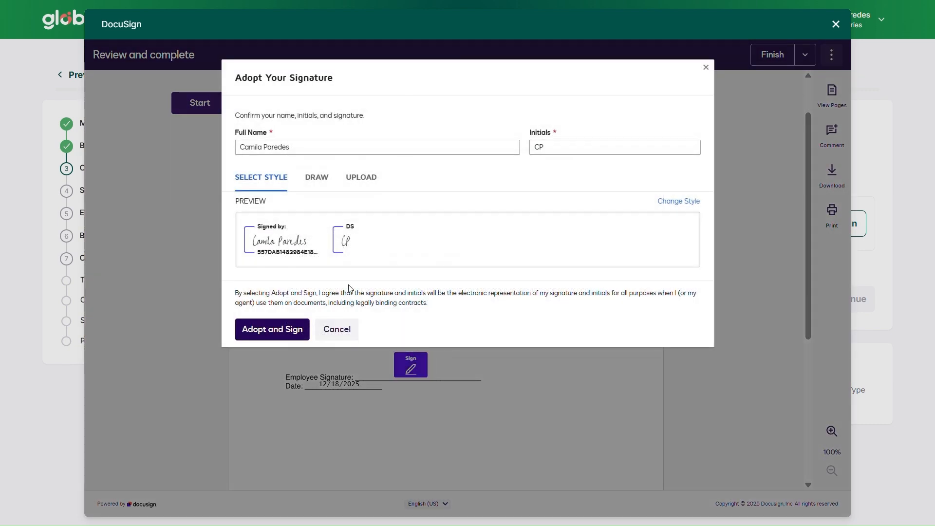
{"action": "left_click", "coordinate": [281, 332]}
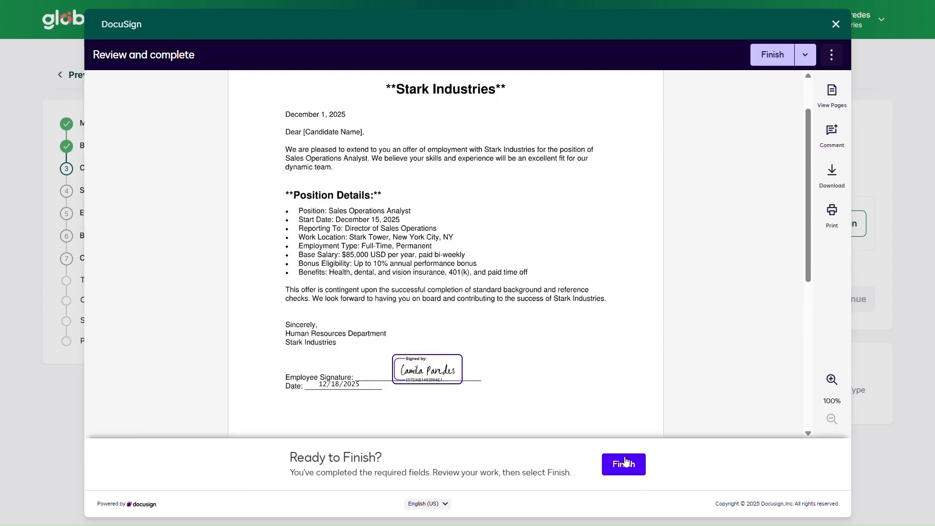
{"action": "left_click", "coordinate": [626, 463]}
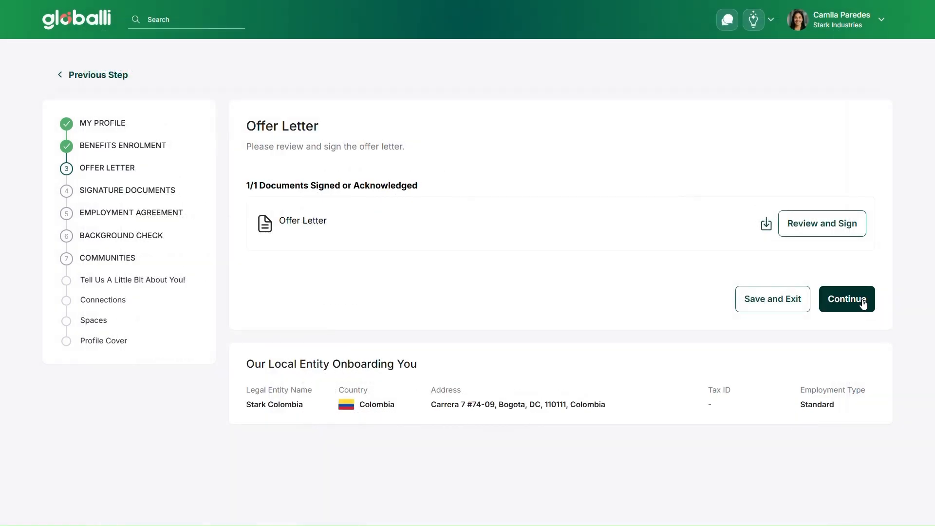
{"action": "left_click", "coordinate": [860, 302]}
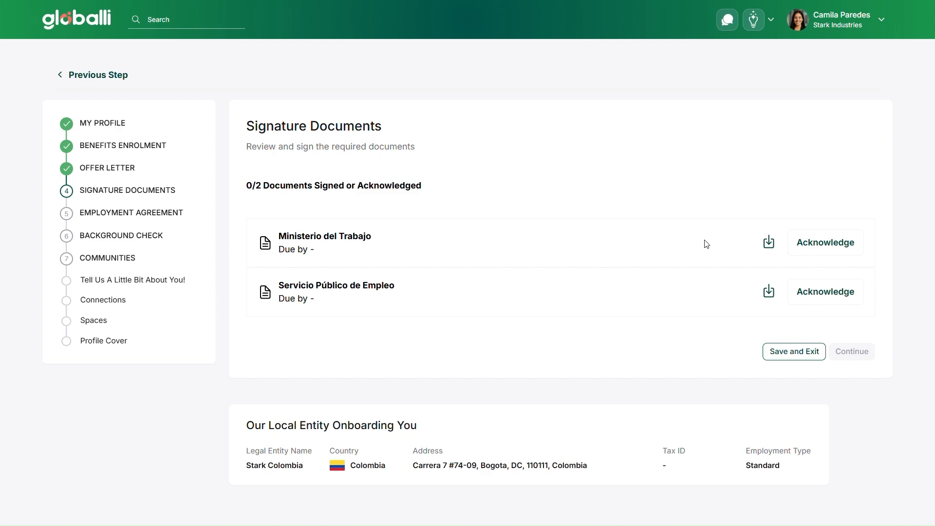
Acknowledge the Ministerio del Trabajo and Servicio Público de Empleo documents and continue.
{"action": "left_click", "coordinate": [824, 243]}
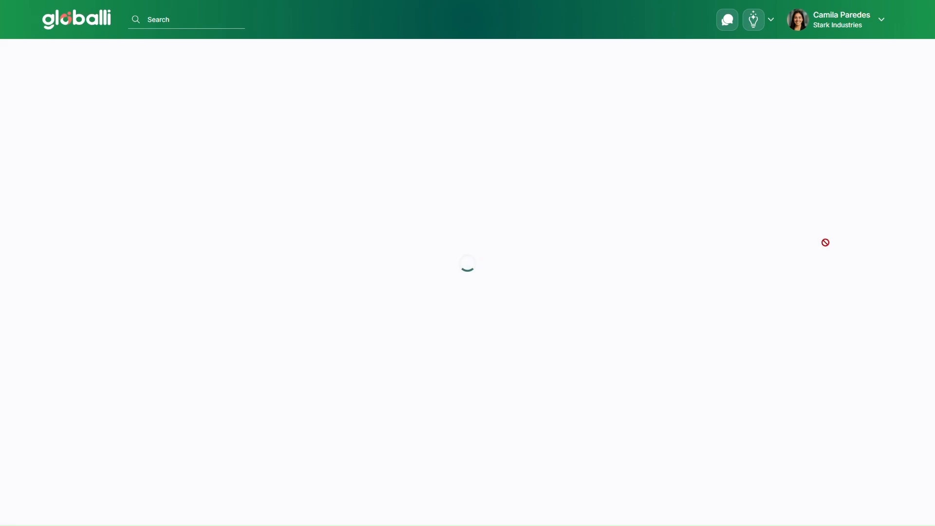
{"action": "left_click", "coordinate": [818, 300]}
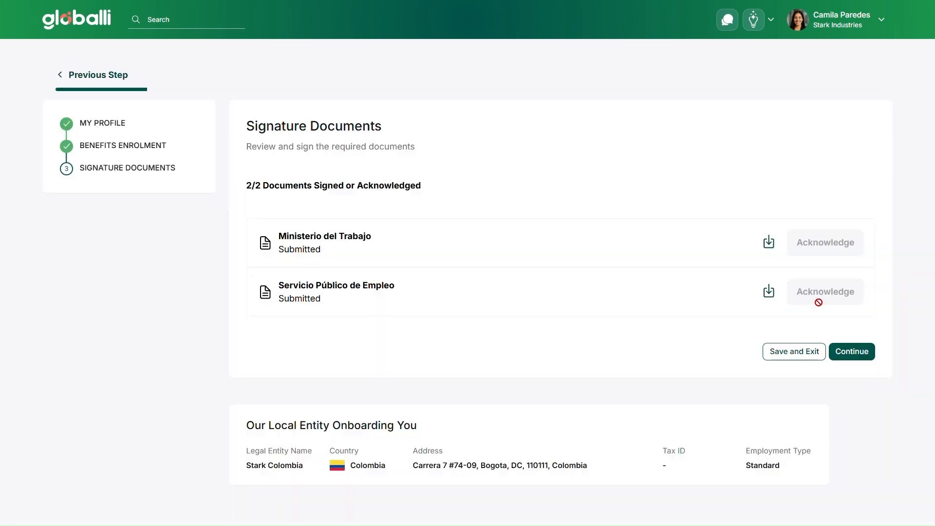
{"action": "left_click", "coordinate": [852, 350]}
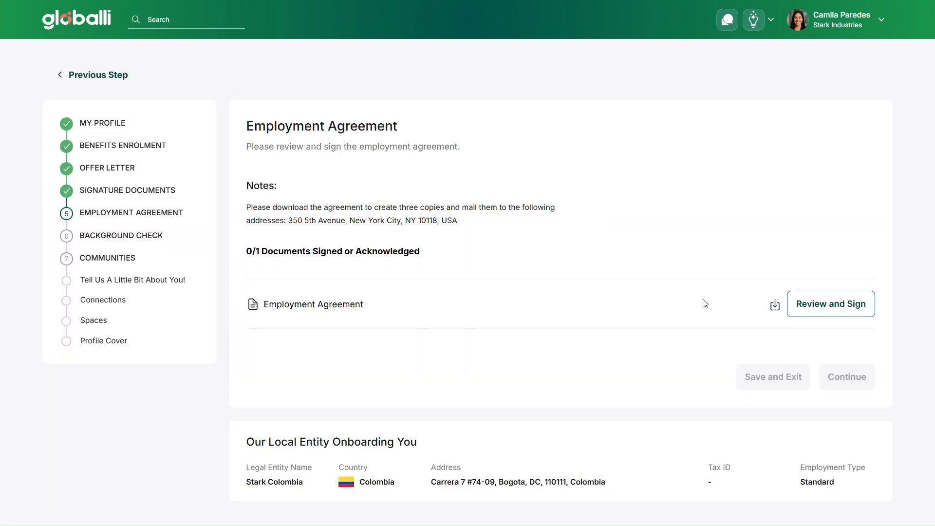
Review and e-sign the employment agreement, agreeing to electronic records and adopting the signature at the employee field.
{"action": "left_click", "coordinate": [826, 311]}
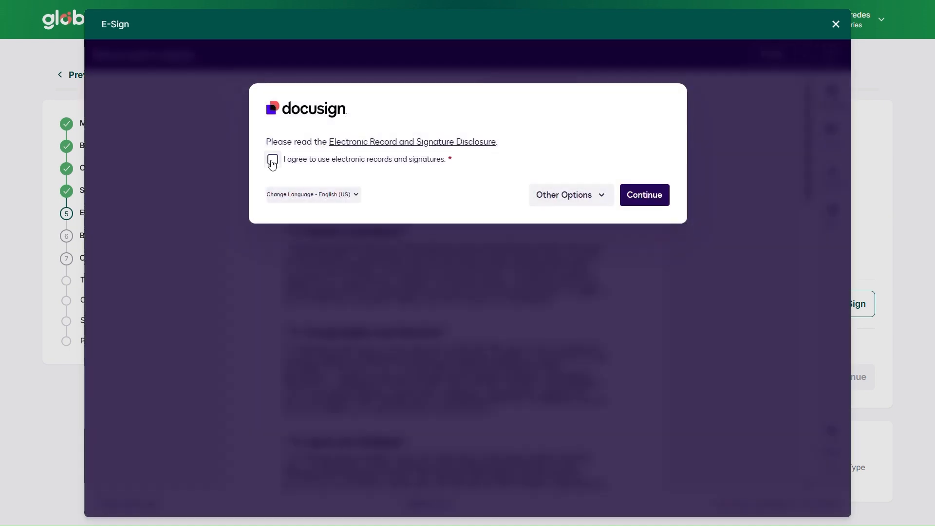
{"action": "left_click", "coordinate": [273, 160]}
{"action": "left_click", "coordinate": [643, 201]}
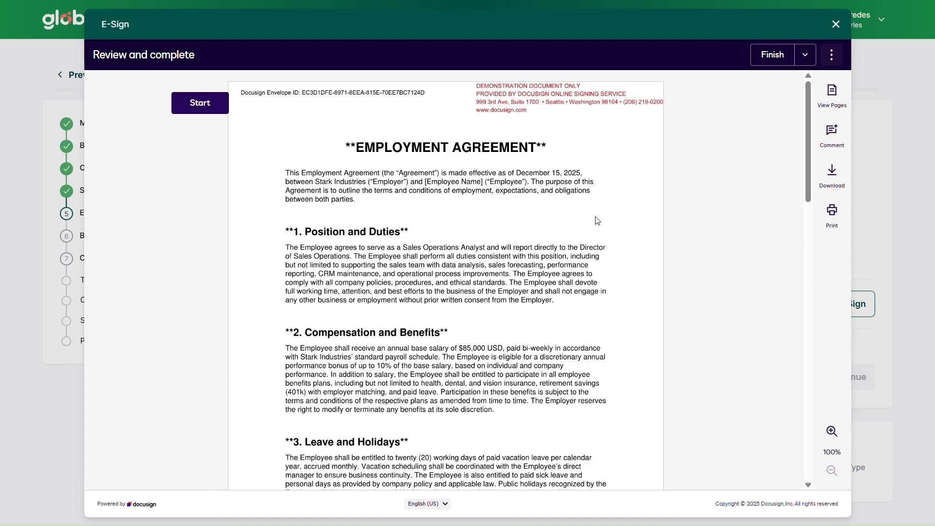
{"action": "scroll", "coordinate": [514, 250], "scroll_direction": "down", "scroll_amount": 1}
{"action": "scroll", "coordinate": [514, 251], "scroll_direction": "down", "scroll_amount": 15}
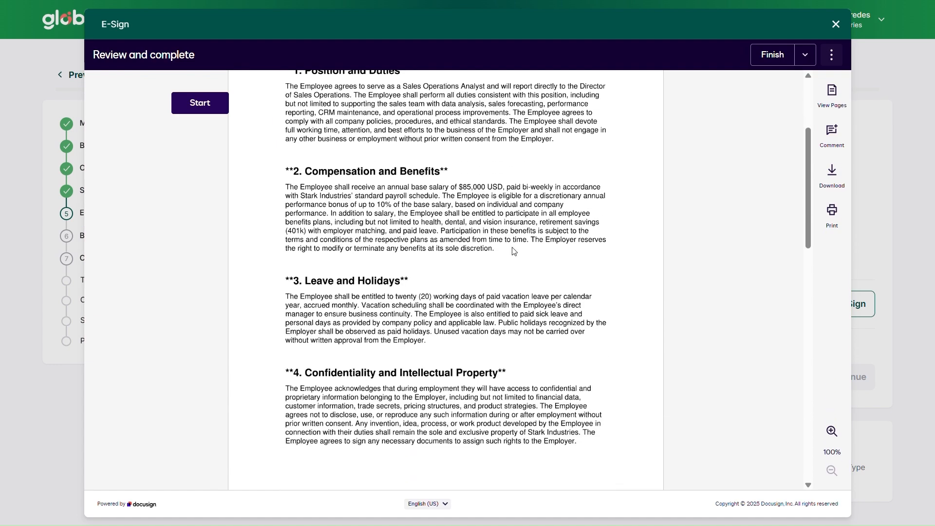
{"action": "left_click", "coordinate": [334, 291]}
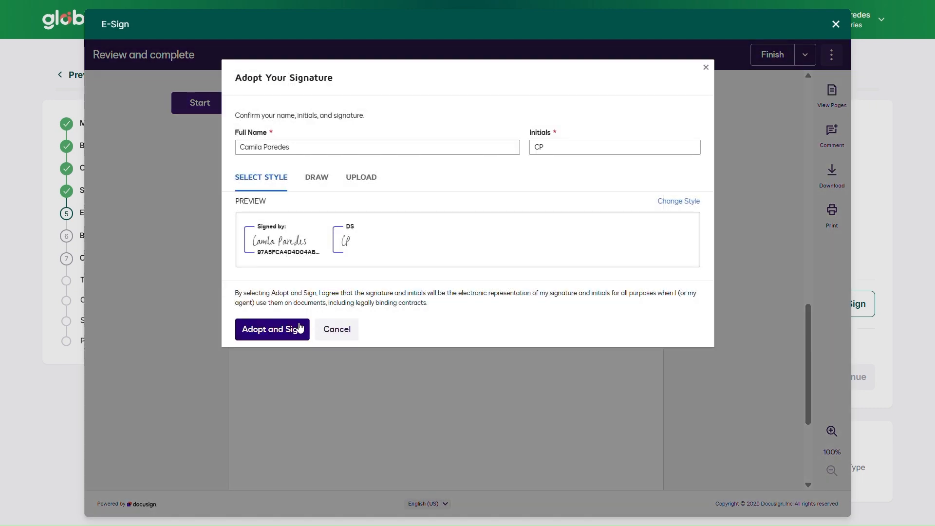
{"action": "left_click", "coordinate": [299, 329]}
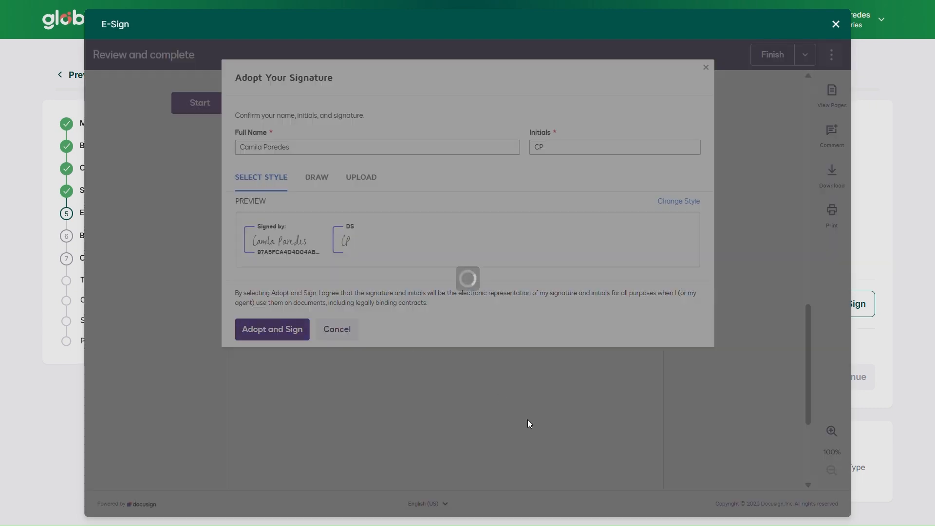
{"action": "left_click", "coordinate": [614, 467]}
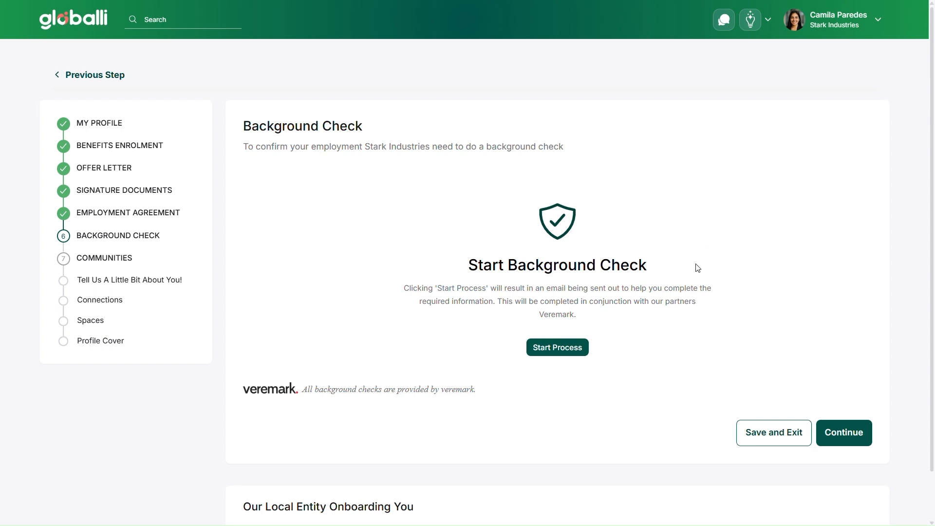
Start the background check process and continue to the Communities section.
{"action": "left_click", "coordinate": [556, 349]}
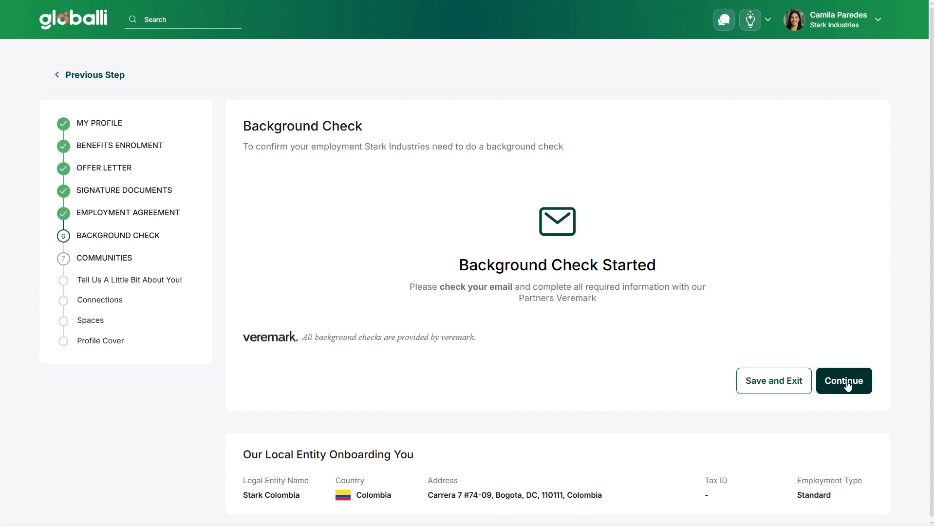
{"action": "left_click", "coordinate": [848, 385]}
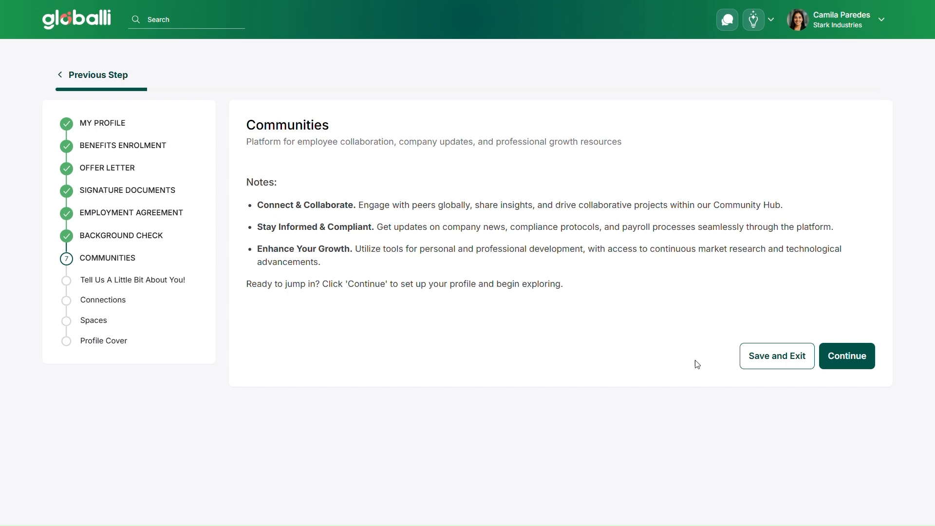
Continue through the optional Communities steps: about-you questions, connections, spaces and profile cover, without entering anything.
{"action": "left_click", "coordinate": [857, 361]}
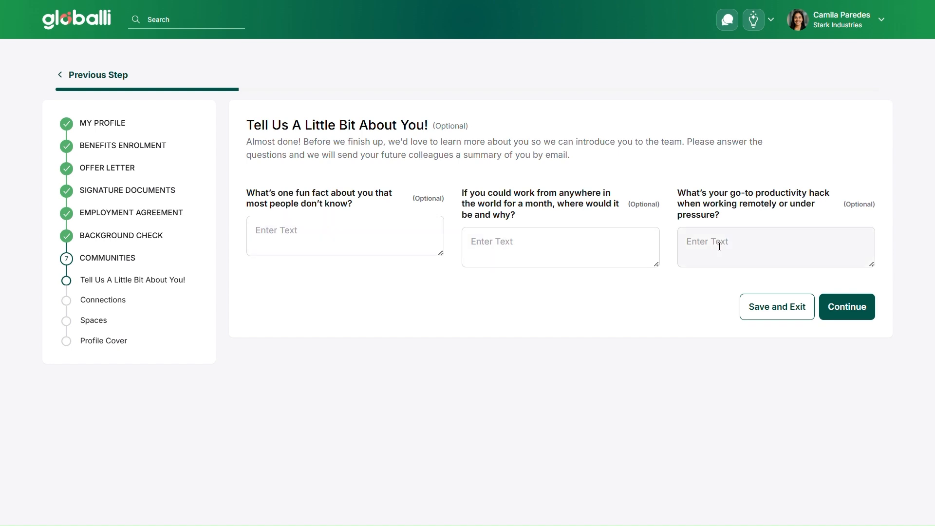
{"action": "left_click", "coordinate": [848, 319]}
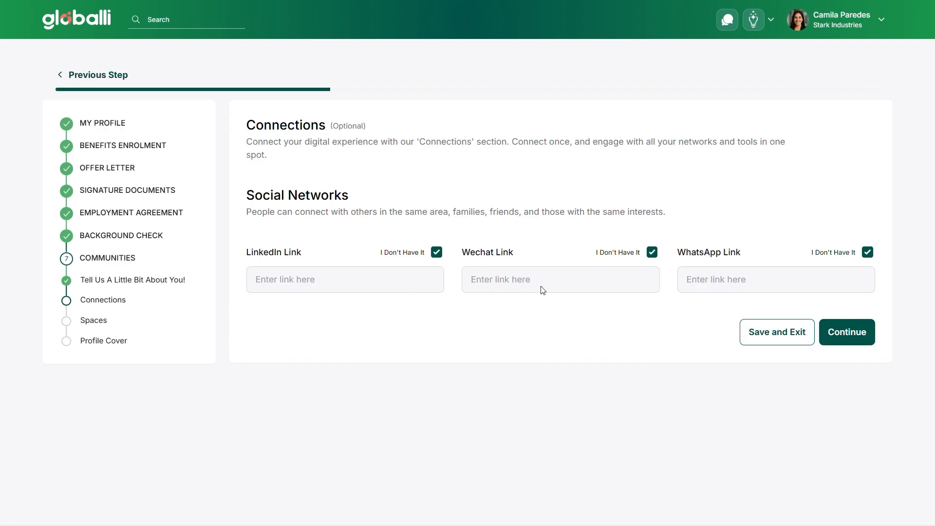
{"action": "left_click", "coordinate": [863, 336]}
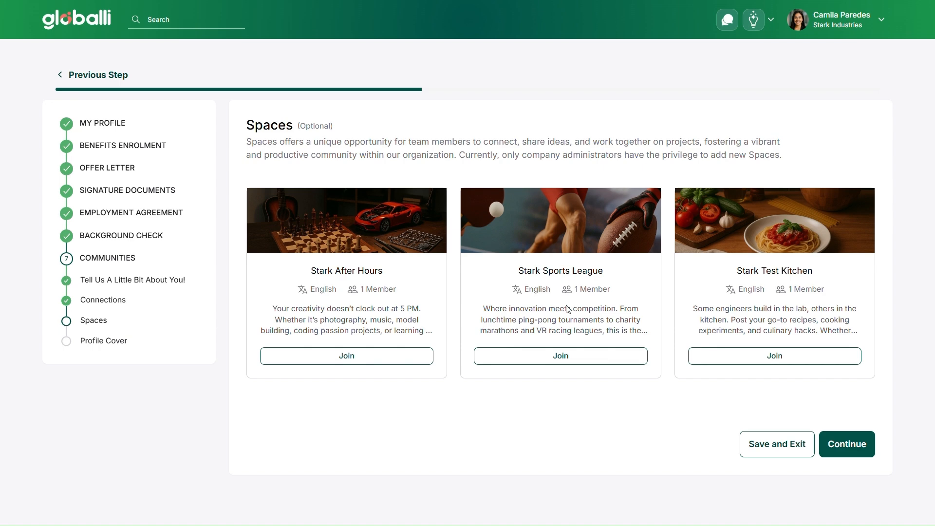
{"action": "left_click", "coordinate": [872, 452]}
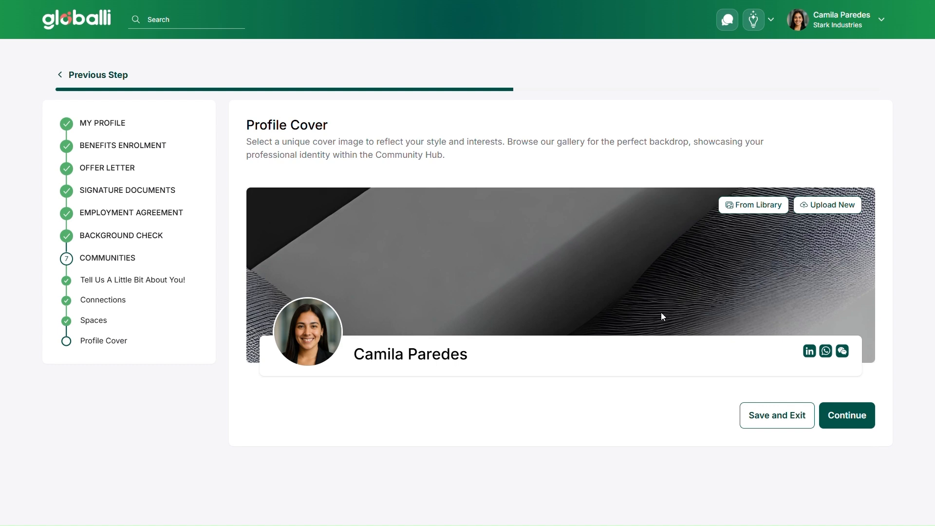
{"action": "left_click", "coordinate": [846, 418]}
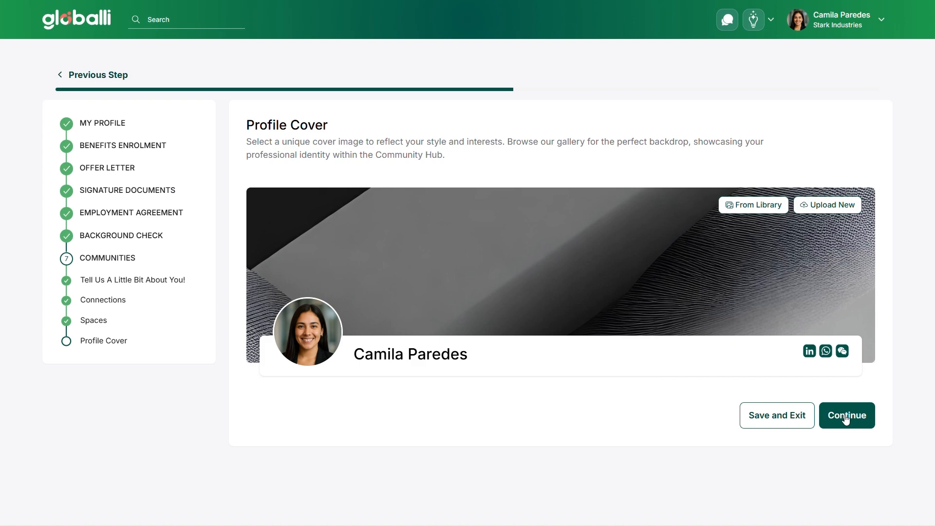